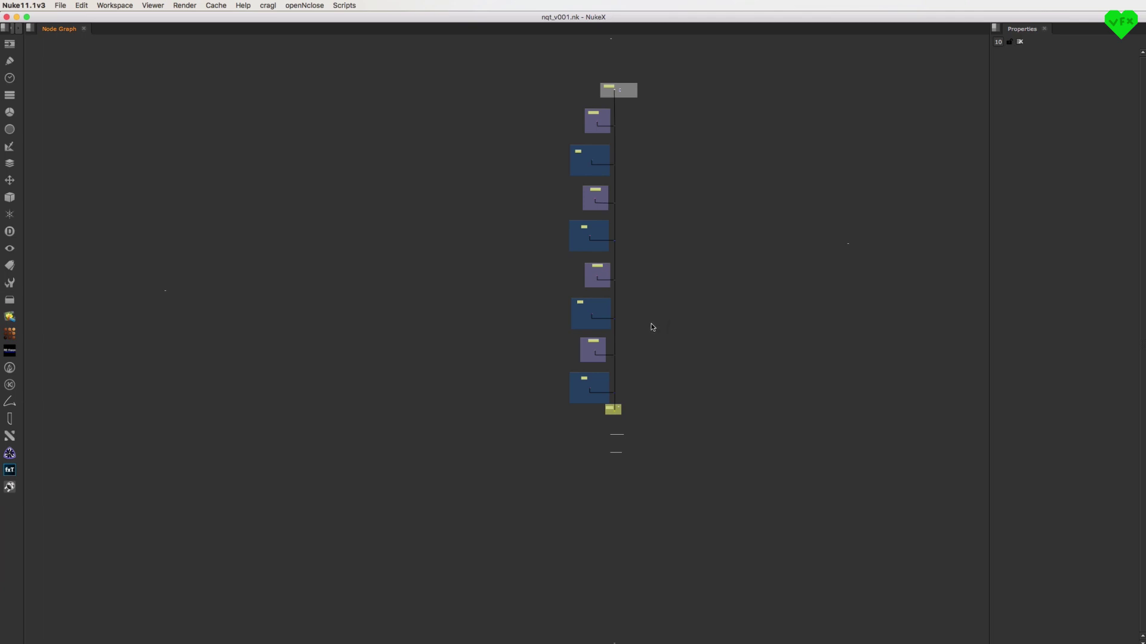
# Frame the upper middle purple backdrop and the topmost gray backdrop in turn, returning to the whole node graph after each.
pyautogui.moveTo(661, 322)
pyautogui.mouseDown(button='middle')
pyautogui.moveTo(659, 341)
pyautogui.moveTo(673, 327)
pyautogui.mouseUp(button='middle')
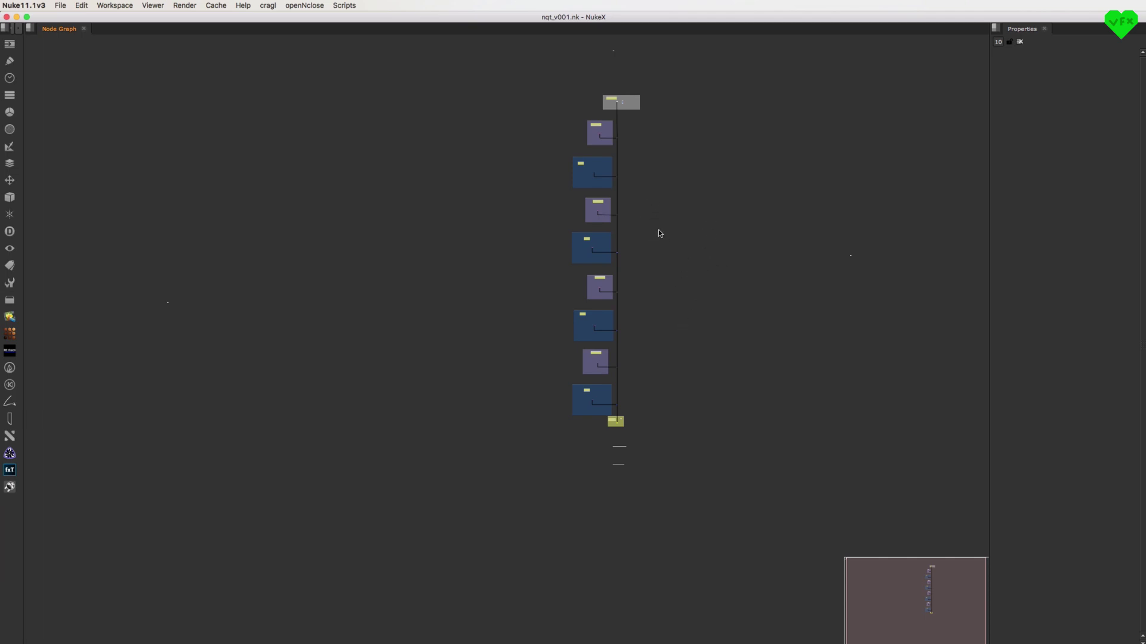
pyautogui.scroll(3, 652, 223)
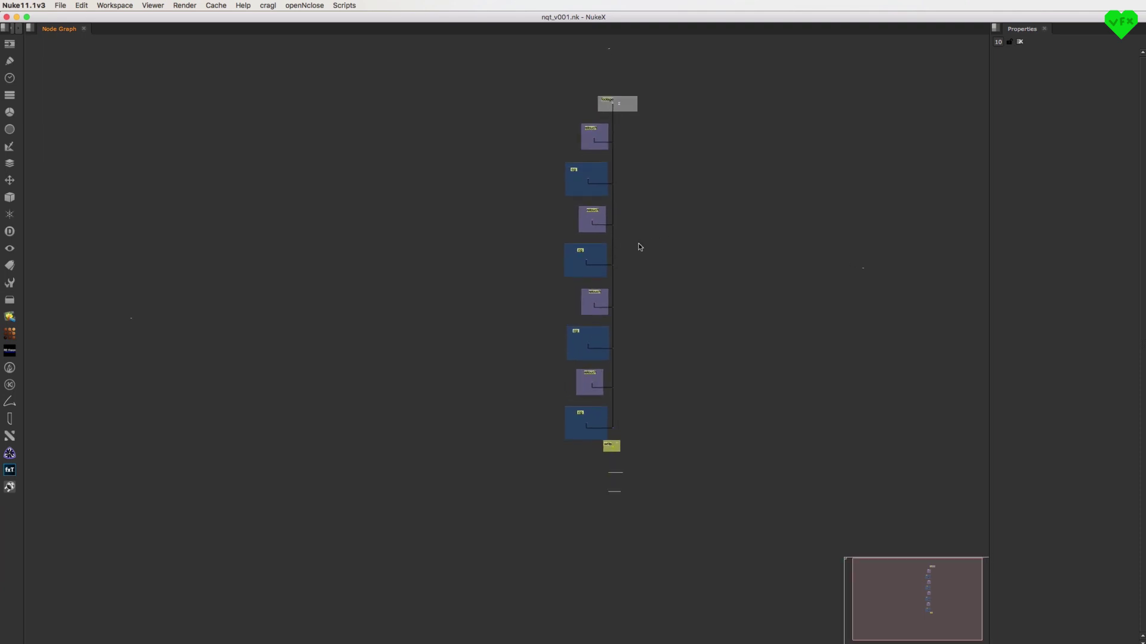
pyautogui.moveTo(567, 239); pyautogui.dragTo(646, 202)
pyautogui.press('f')
pyautogui.click(762, 173)
pyautogui.press('f')
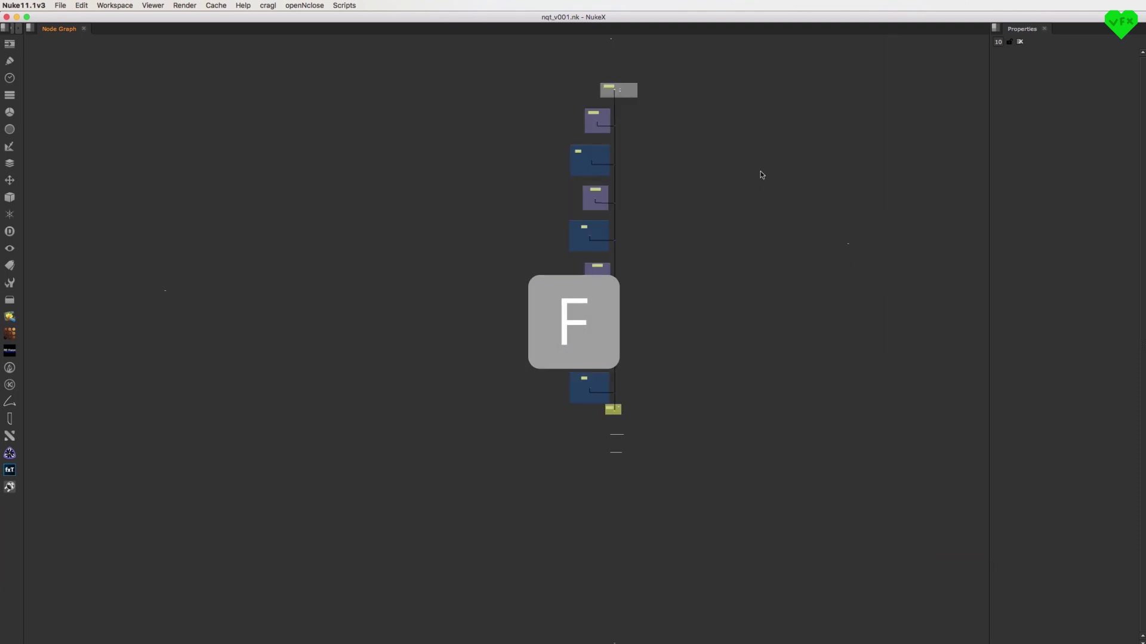
pyautogui.moveTo(680, 69); pyautogui.dragTo(575, 110)
pyautogui.press('f')
pyautogui.click(620, 89)
pyautogui.press('f')
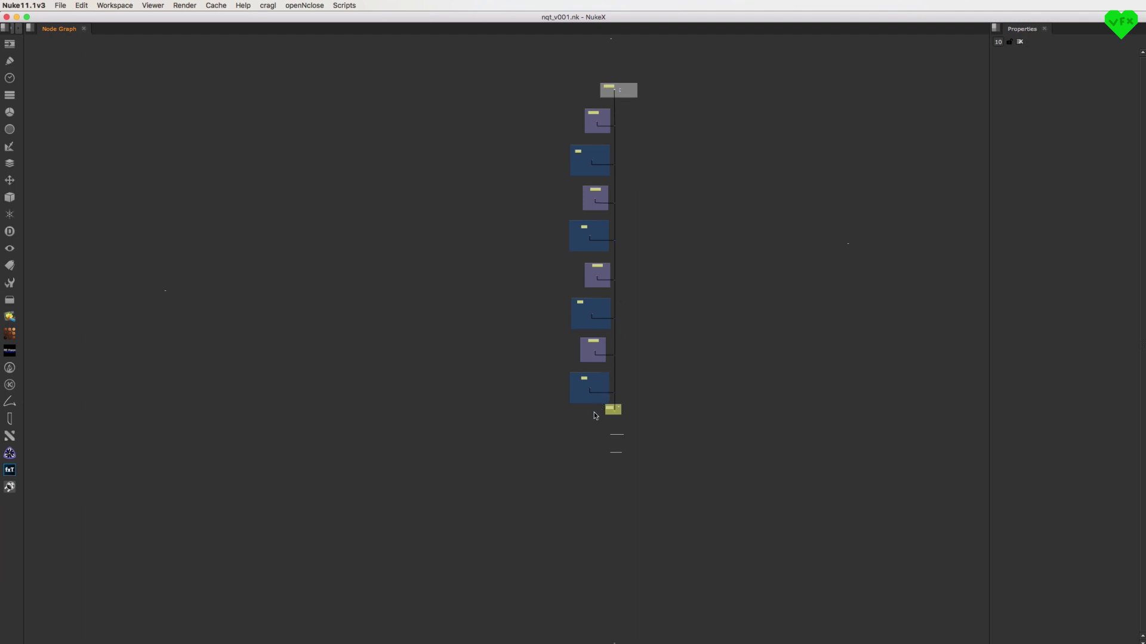
# Frame the write backdrop at the tree's end and the second cg backdrop in turn, returning to the whole node graph after each.
pyautogui.moveTo(597, 418); pyautogui.dragTo(645, 396)
pyautogui.press('f')
pyautogui.click(810, 229)
pyautogui.press('f')
pyautogui.click(569, 245)
pyautogui.click(868, 185)
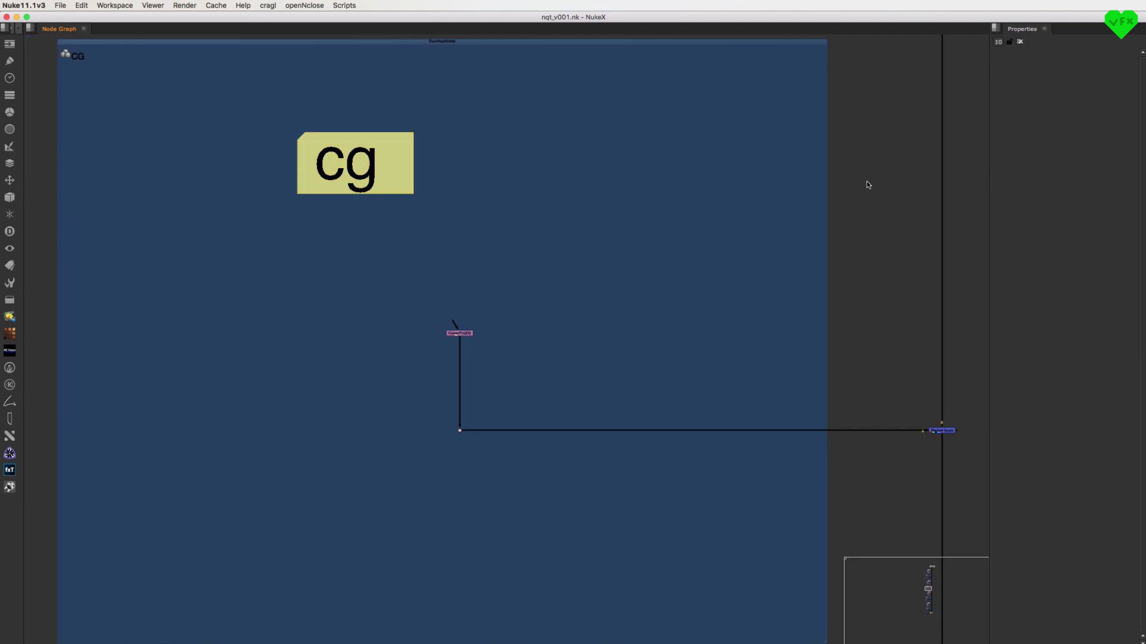
pyautogui.press('f')
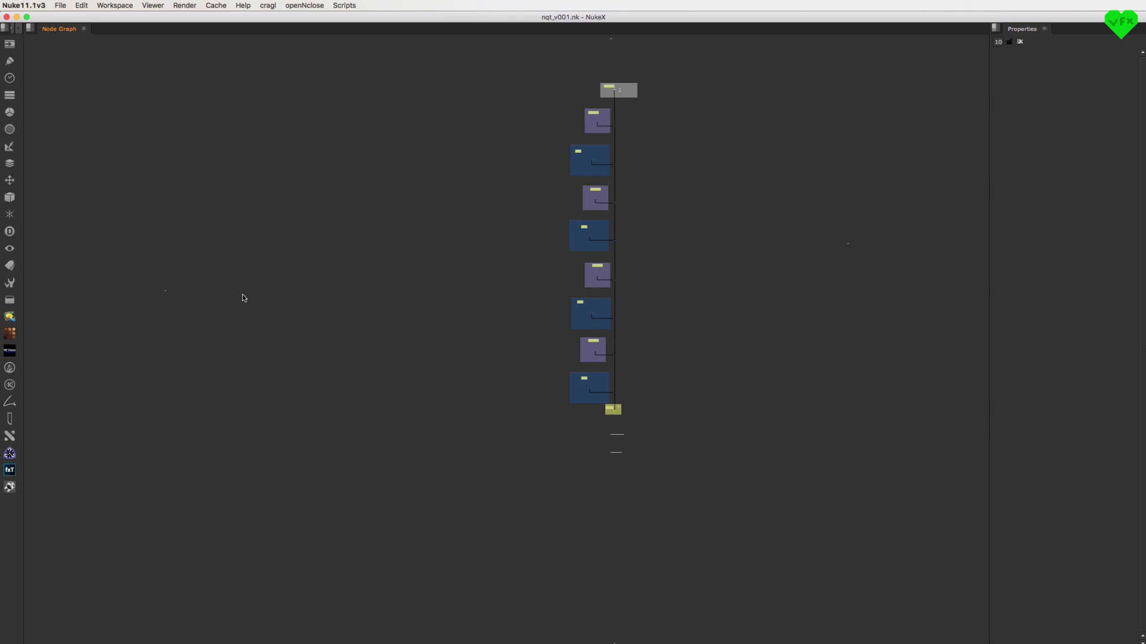
# Try deleting the isolated node far to the left of the tree and framing the remaining nodes.
pyautogui.moveTo(237, 250); pyautogui.dragTo(136, 329)
pyautogui.press('Delete')
pyautogui.press('f')
pyautogui.click(259, 286)
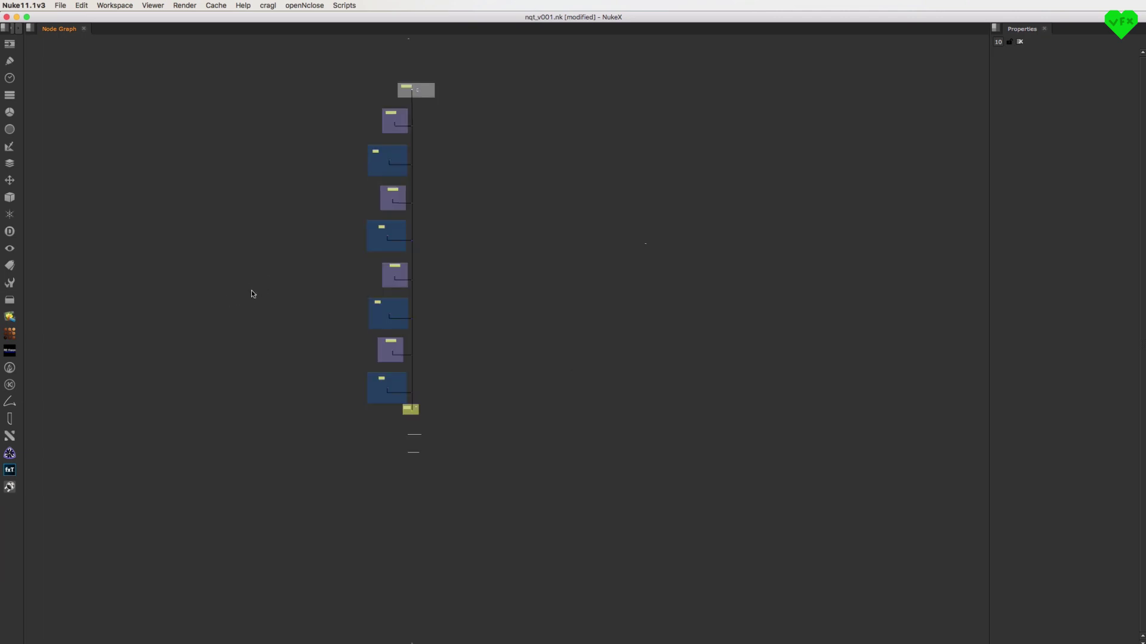
pyautogui.hscroll(-5, 253, 291)
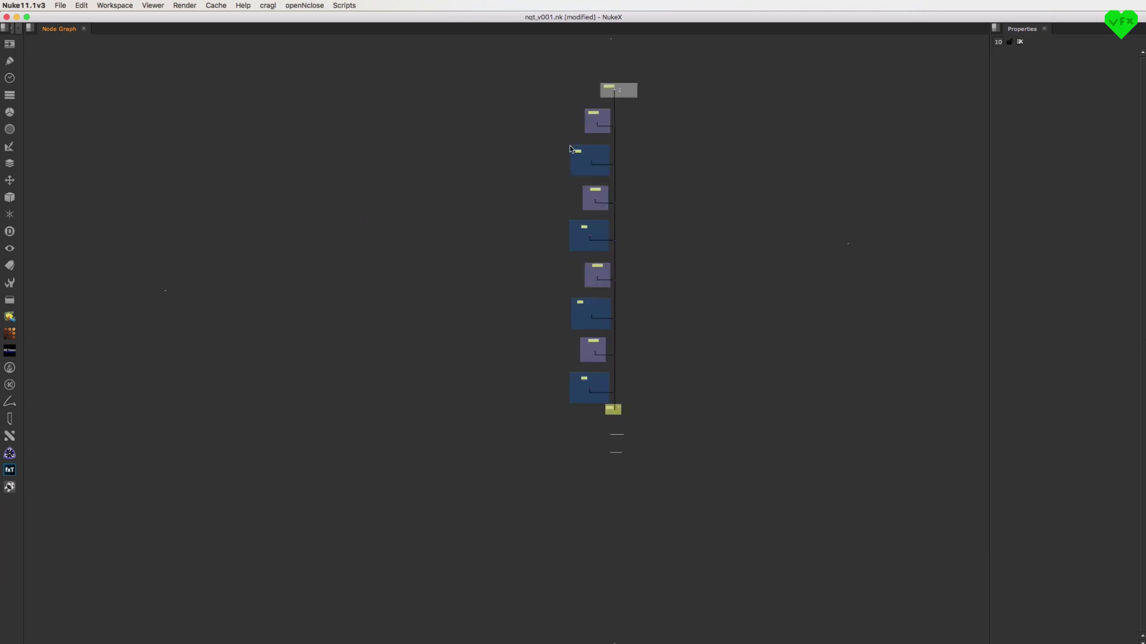
# Frame the uppermost cg backdrop with its contents, and return to the whole node graph.
pyautogui.click(608, 153)
pyautogui.press('f')
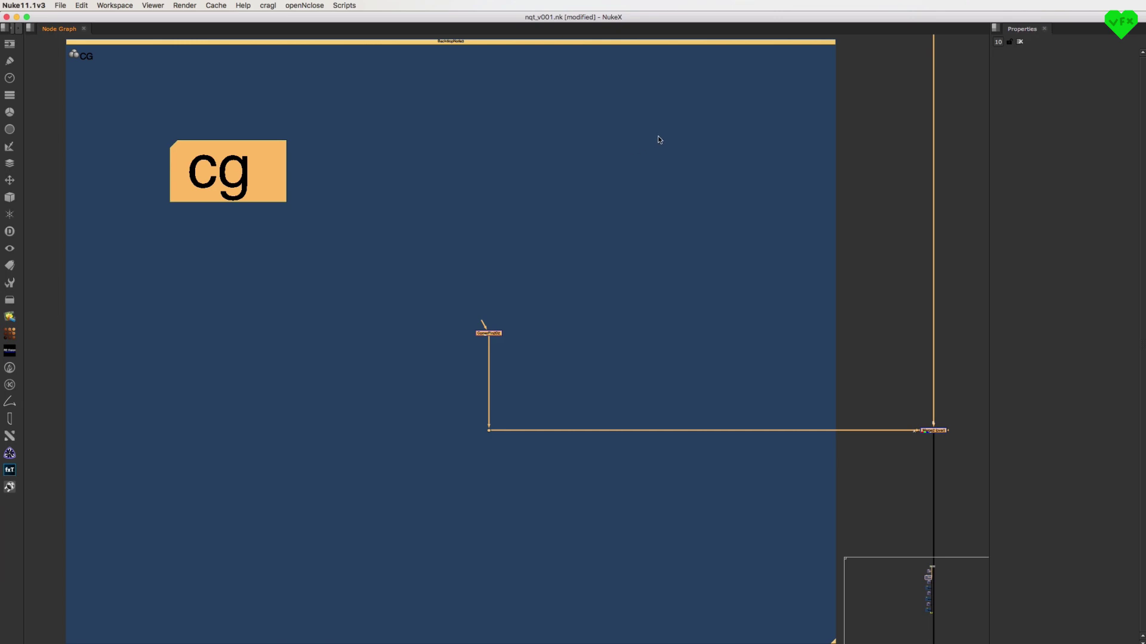
pyautogui.click(921, 130)
pyautogui.press('f')
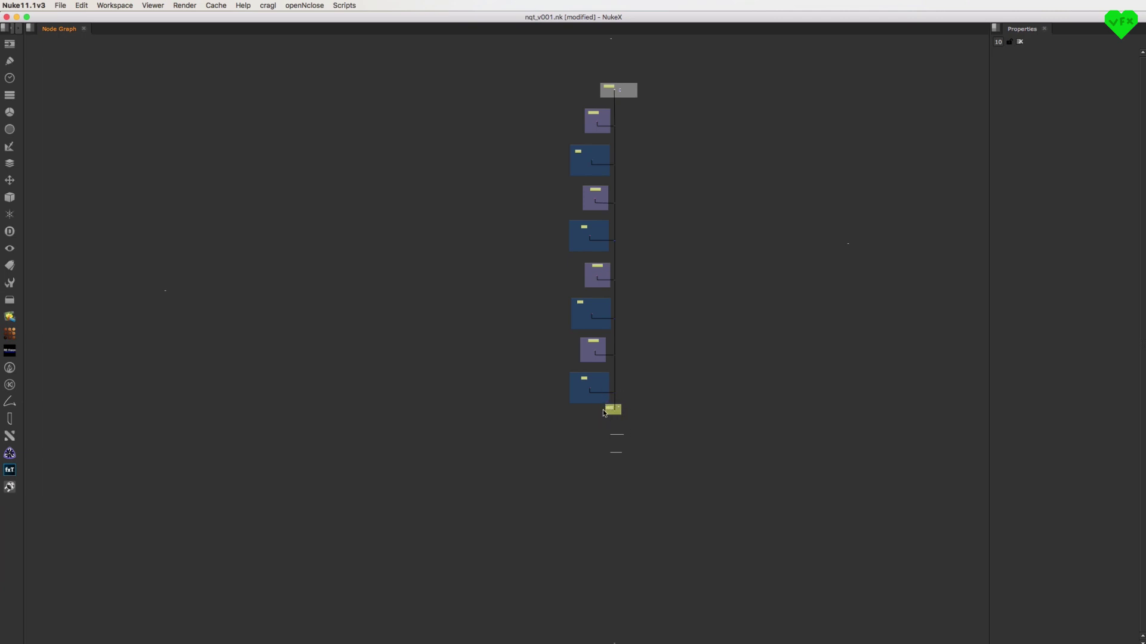
# Move the write backdrop and its nodes slightly down, clear of the cg backdrop above, and show the whole graph.
pyautogui.scroll(8, 603, 412)
pyautogui.moveTo(585, 449); pyautogui.dragTo(718, 344)
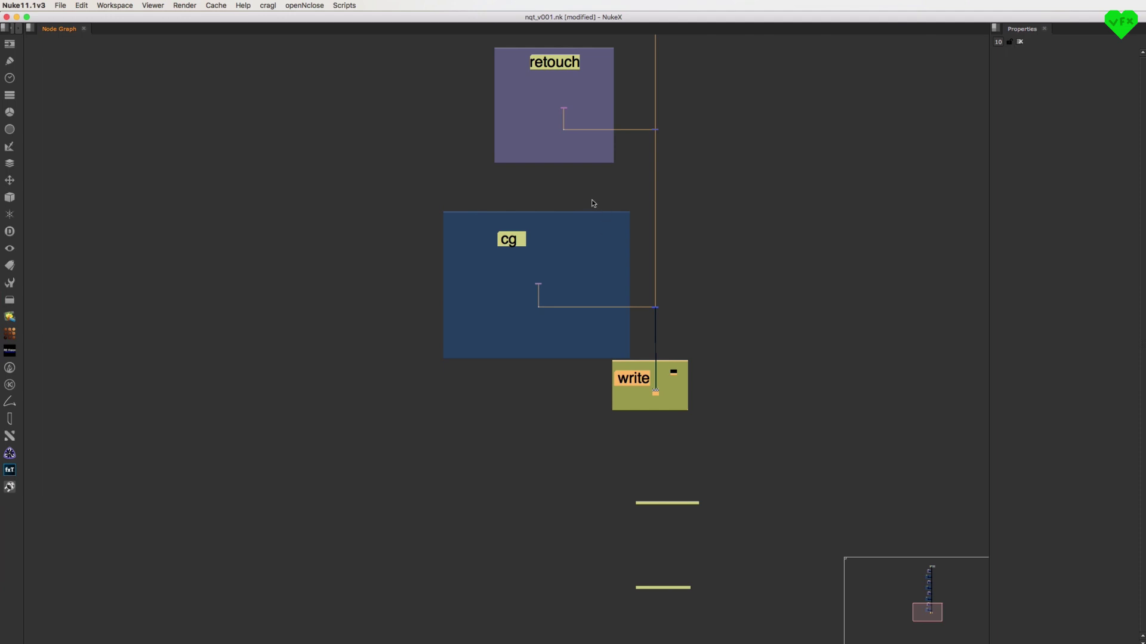
pyautogui.moveTo(636, 372); pyautogui.dragTo(636, 407)
pyautogui.click(710, 361)
pyautogui.press('f')
# Frame the write backdrop and its nodes, and return to the whole node graph.
pyautogui.moveTo(582, 431); pyautogui.dragTo(646, 402)
pyautogui.press('f')
pyautogui.click(778, 272)
pyautogui.press('f')
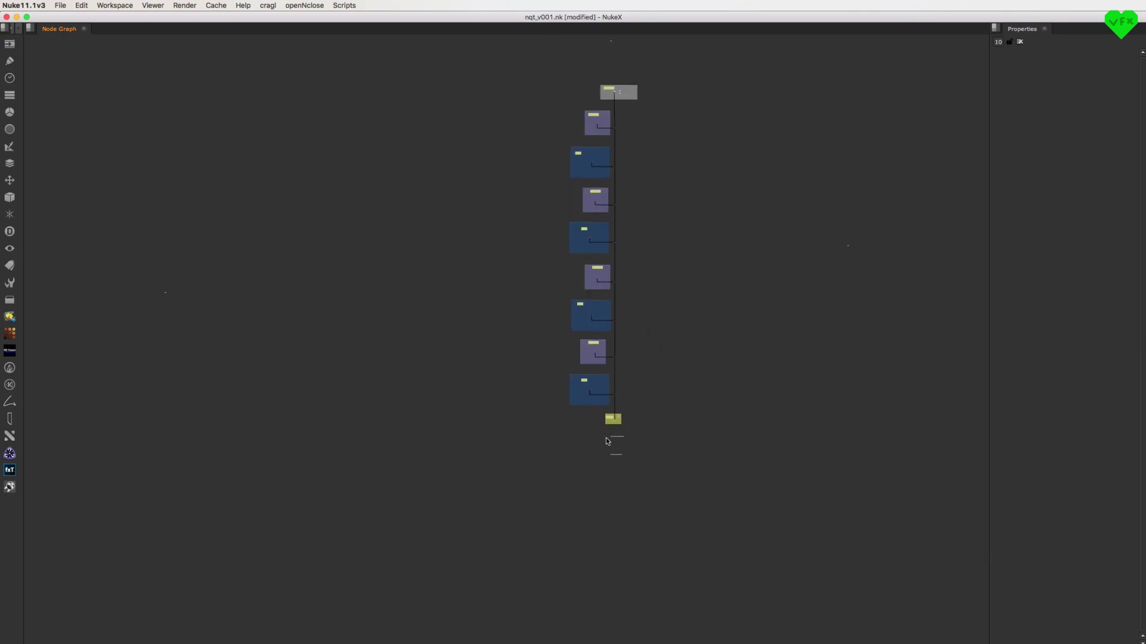
# Open the properties of all nodes in the write section and the openNclose link note together, and close them again.
pyautogui.scroll(8, 600, 433)
pyautogui.moveTo(543, 500); pyautogui.dragTo(825, 242)
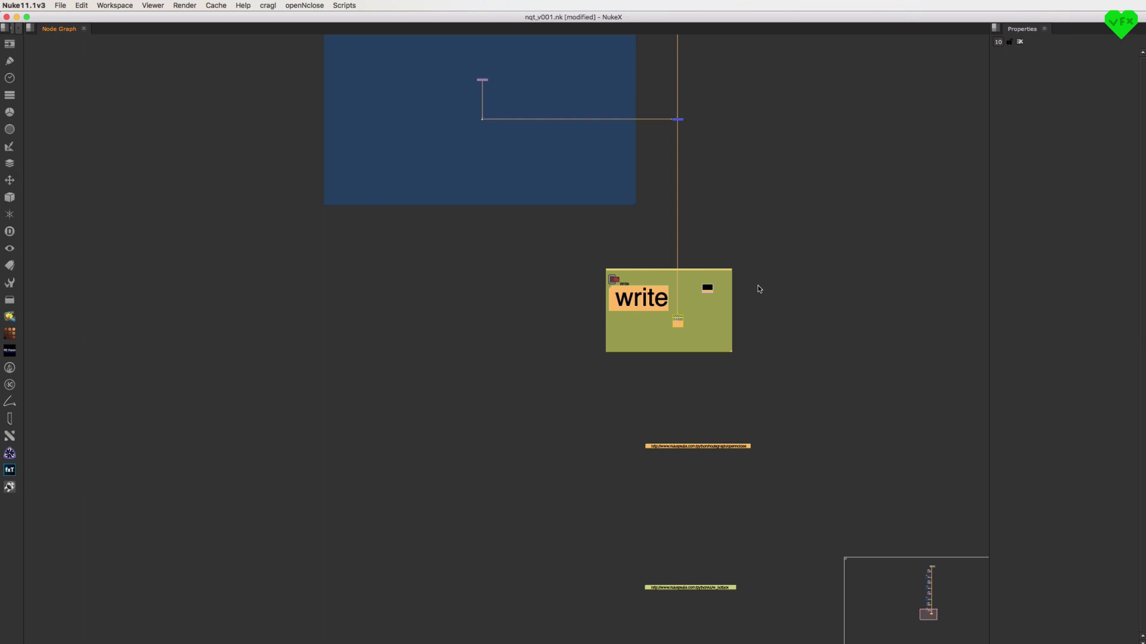
pyautogui.press('Return')
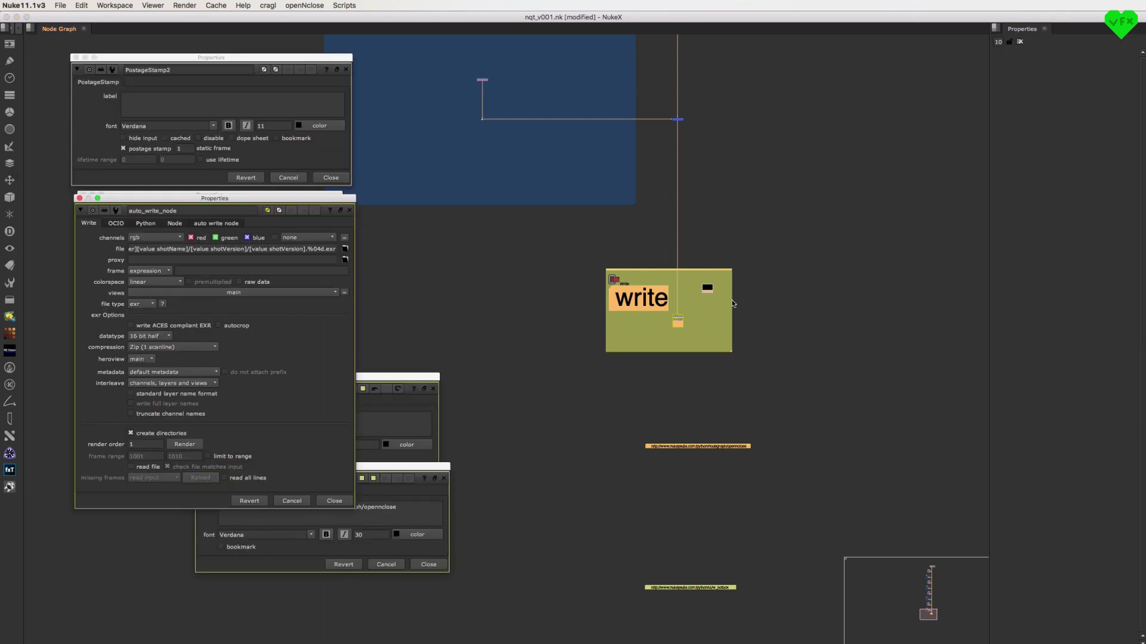
pyautogui.press('Escape')
pyautogui.click(725, 392)
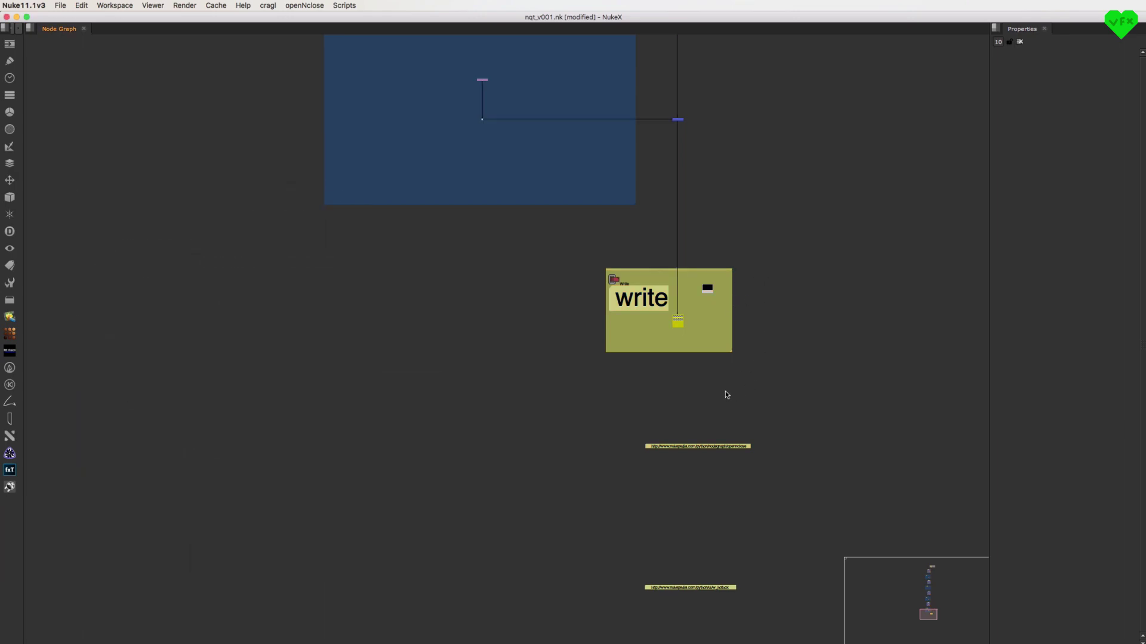
# Place the PostageStamp node level with the write node and shift the openNclose link note slightly left.
pyautogui.moveTo(656, 382); pyautogui.dragTo(588, 378, button='middle')
pyautogui.scroll(3, 588, 378)
pyautogui.moveTo(633, 347); pyautogui.dragTo(539, 365, button='middle')
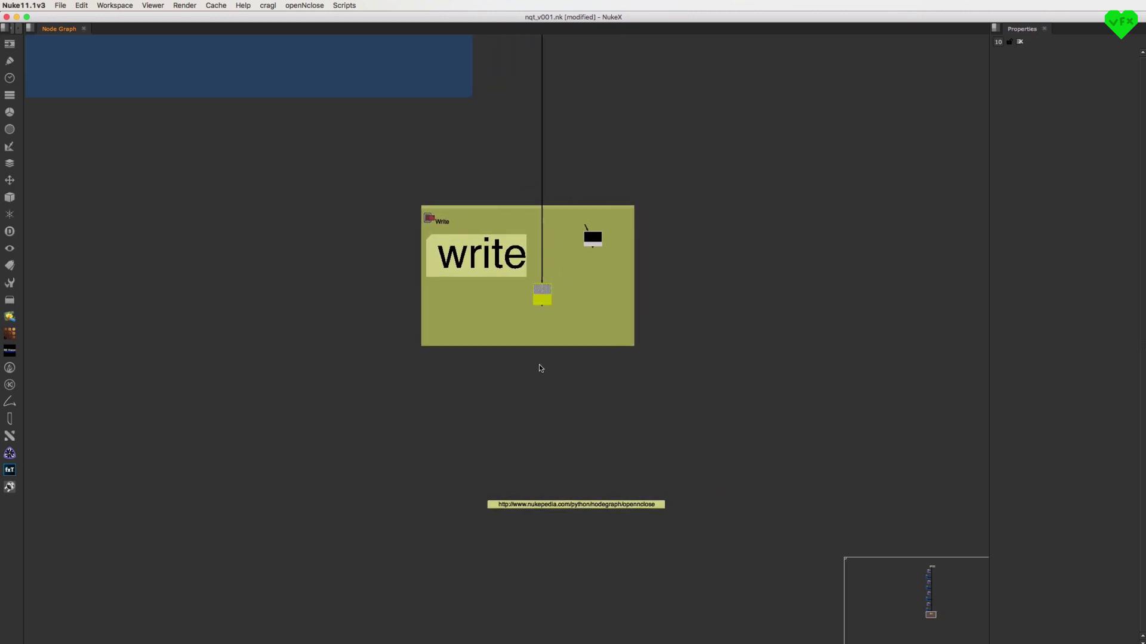
pyautogui.moveTo(595, 243); pyautogui.dragTo(597, 296)
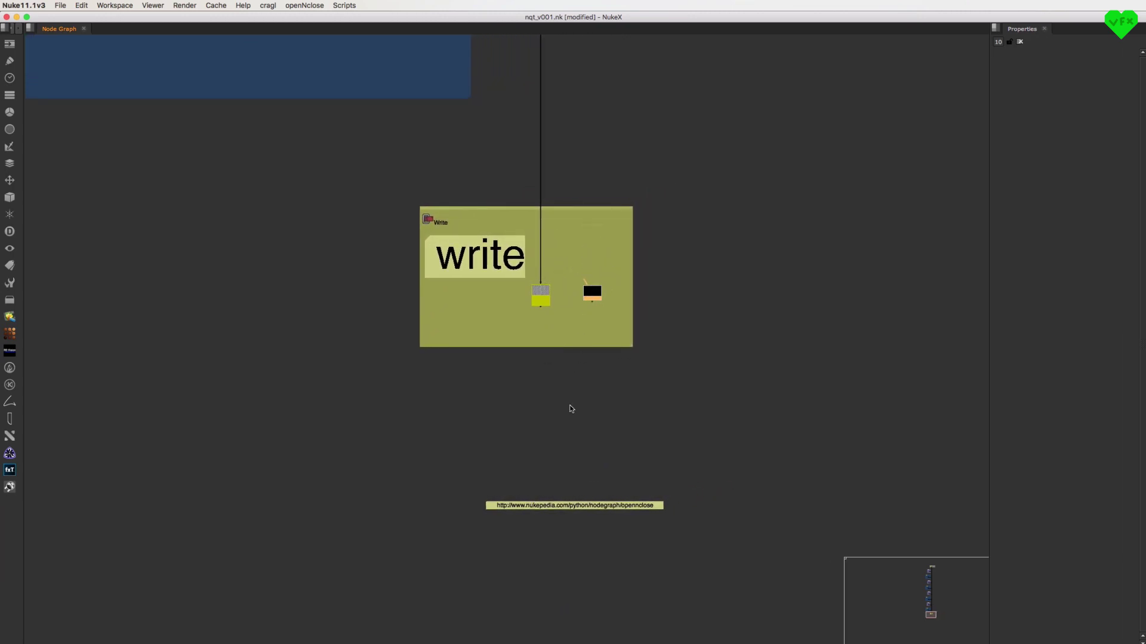
pyautogui.moveTo(559, 506); pyautogui.dragTo(537, 503)
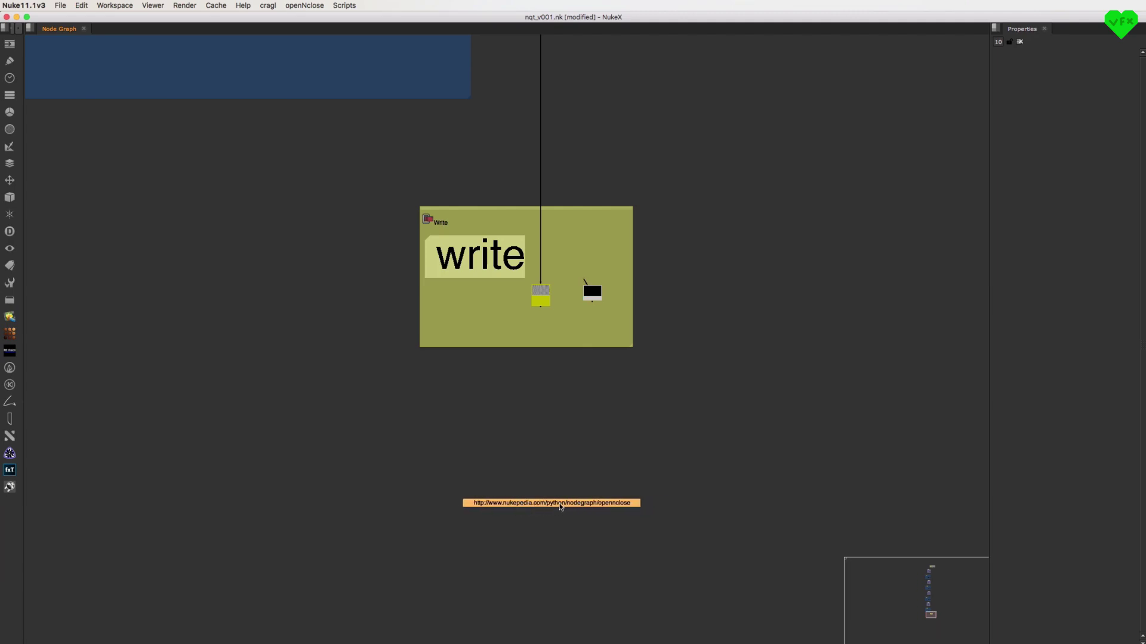
pyautogui.click(659, 371)
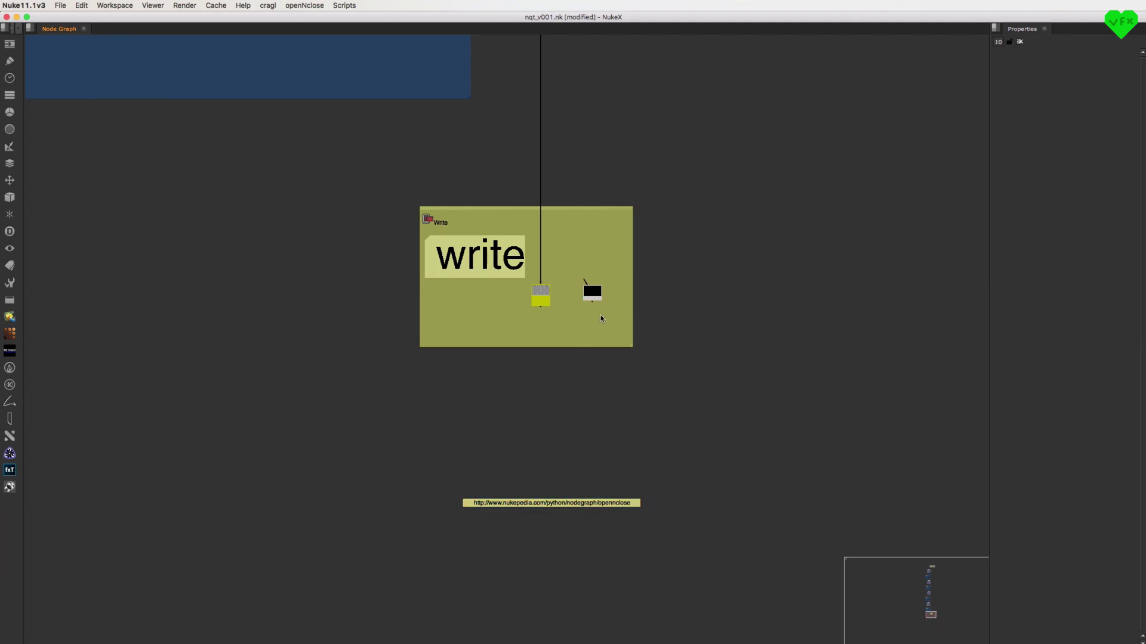
# Open the properties of the PostageStamp and auto_write_node nodes with openNclose, and close all open properties together.
pyautogui.scroll(2, 603, 281)
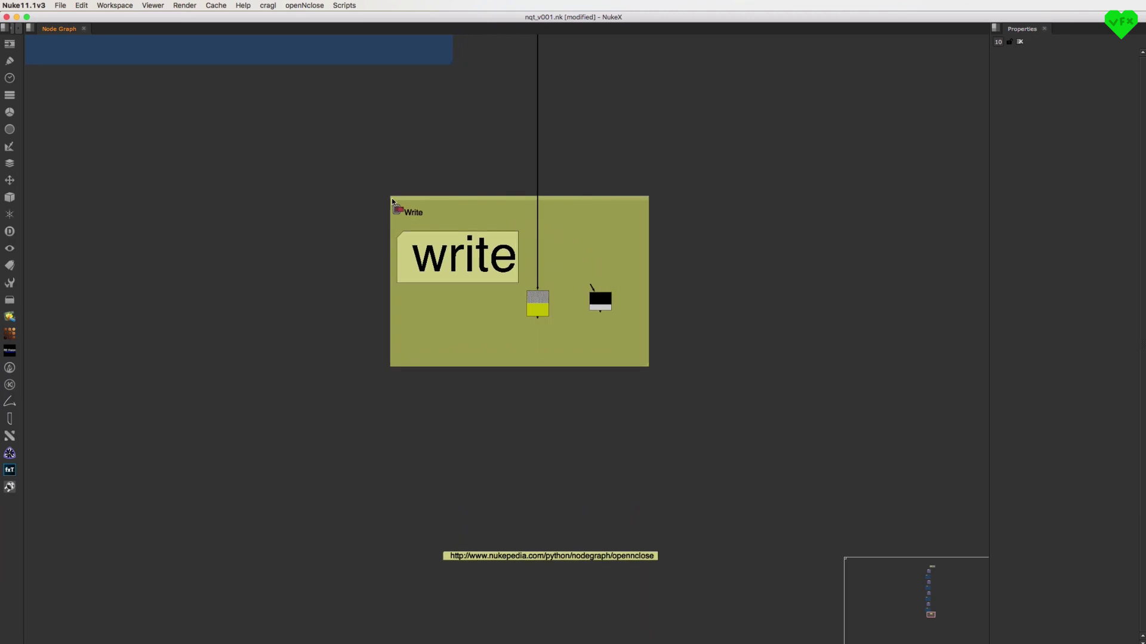
pyautogui.click(307, 6)
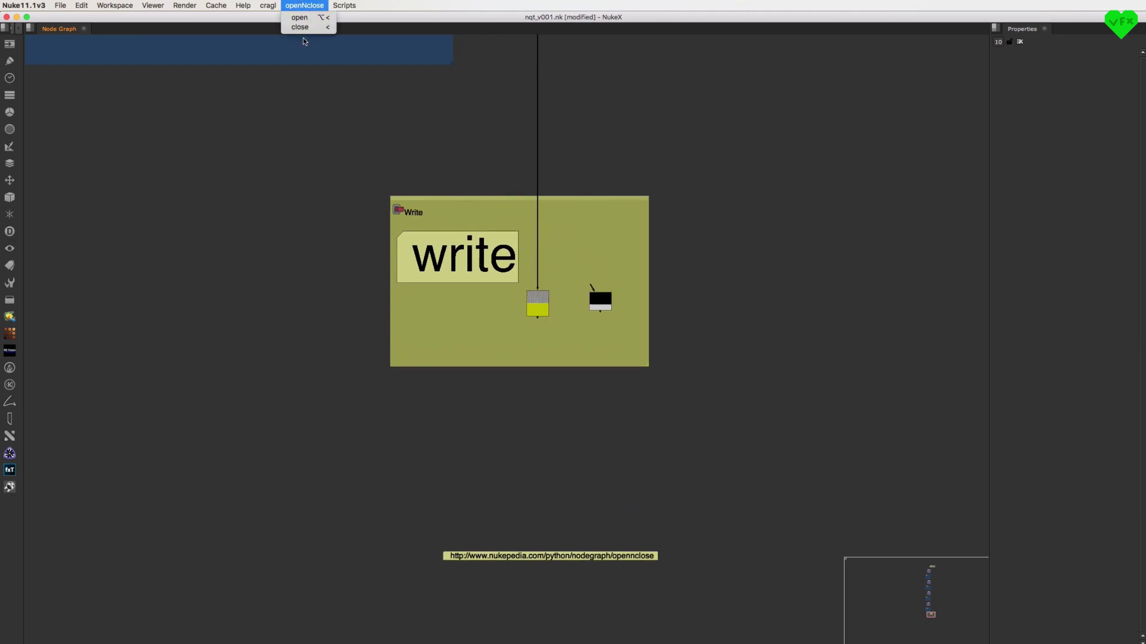
pyautogui.click(719, 161)
pyautogui.click(599, 306)
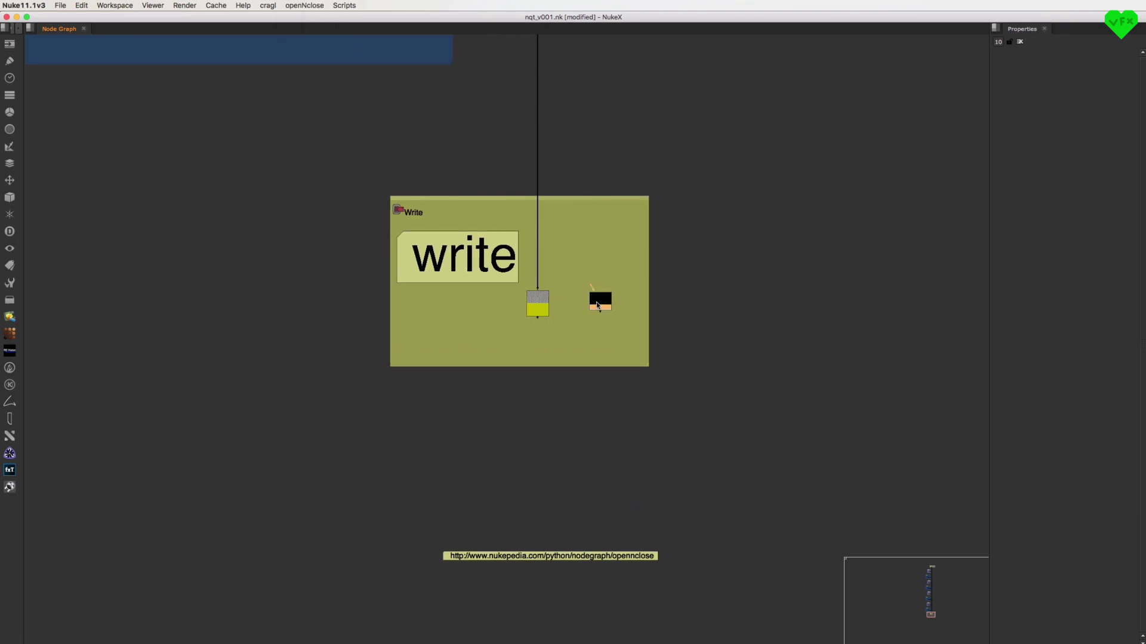
pyautogui.press('alt+less')
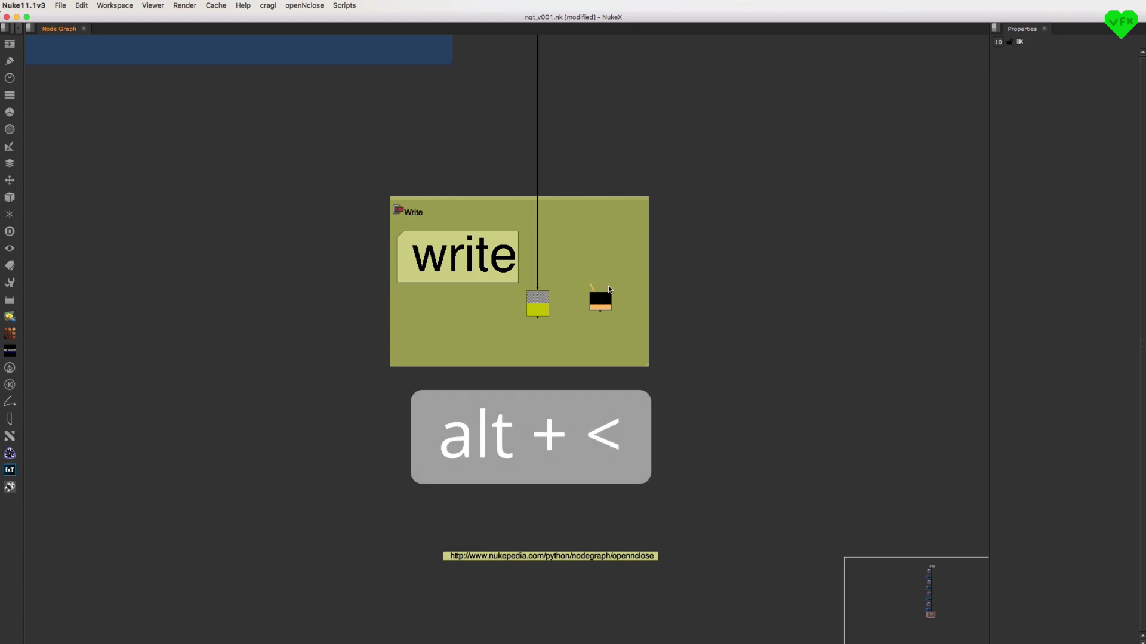
pyautogui.click(537, 314)
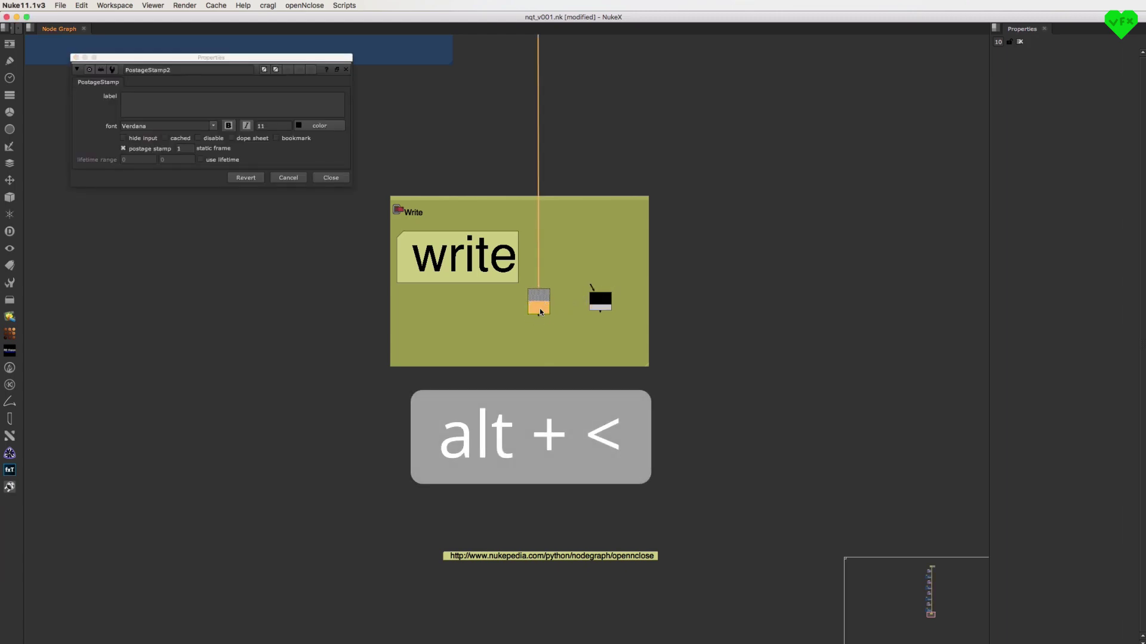
pyautogui.press('alt+less')
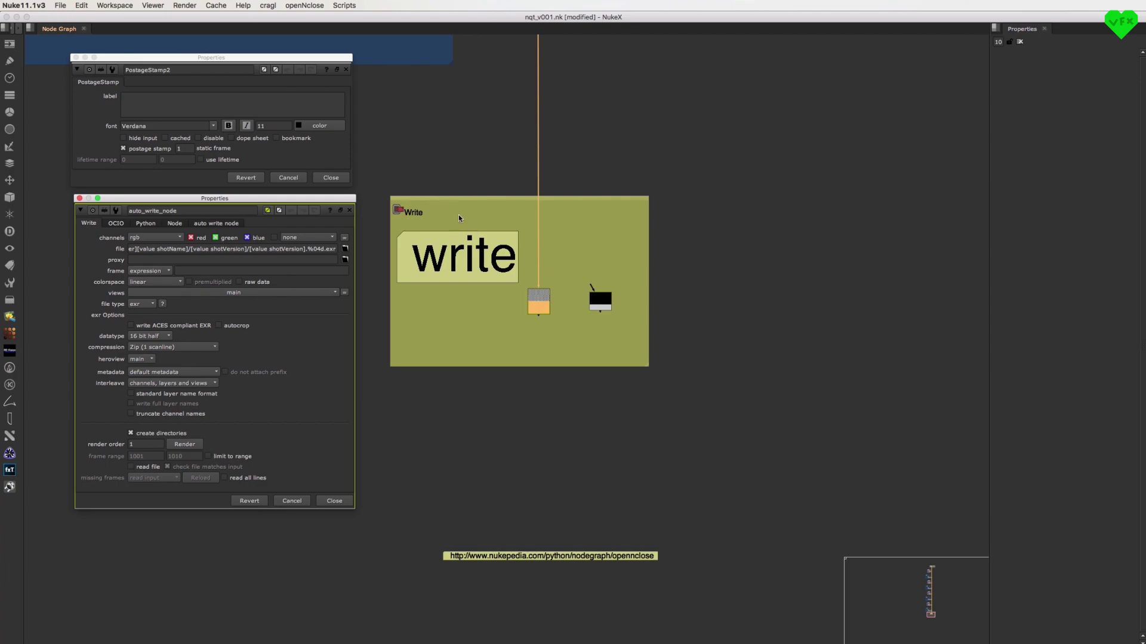
pyautogui.press('less')
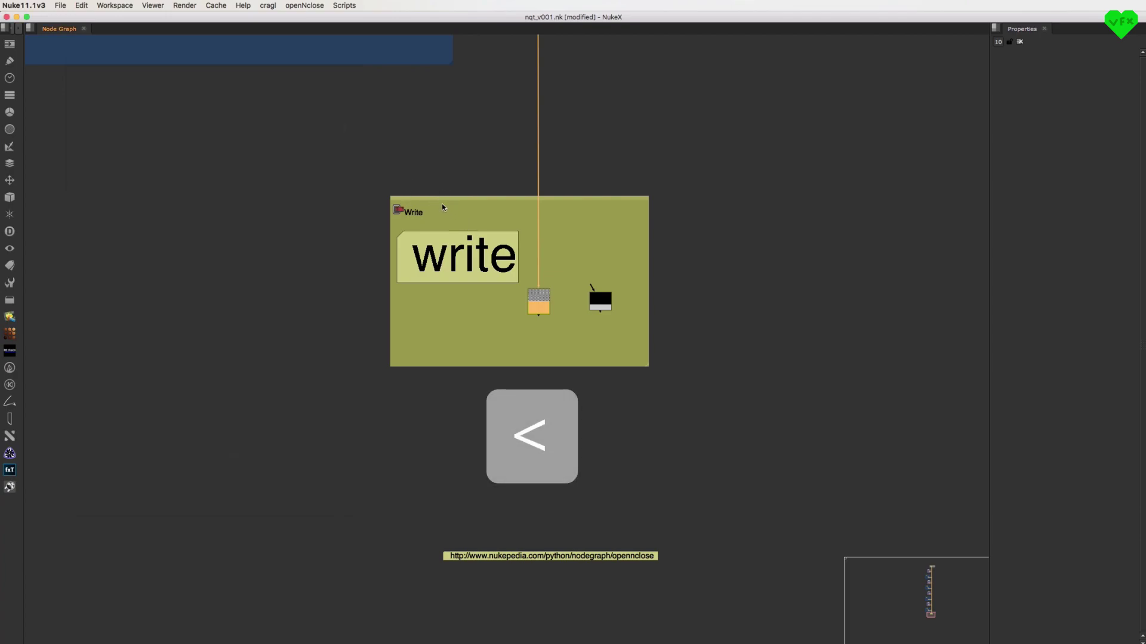
pyautogui.click(683, 250)
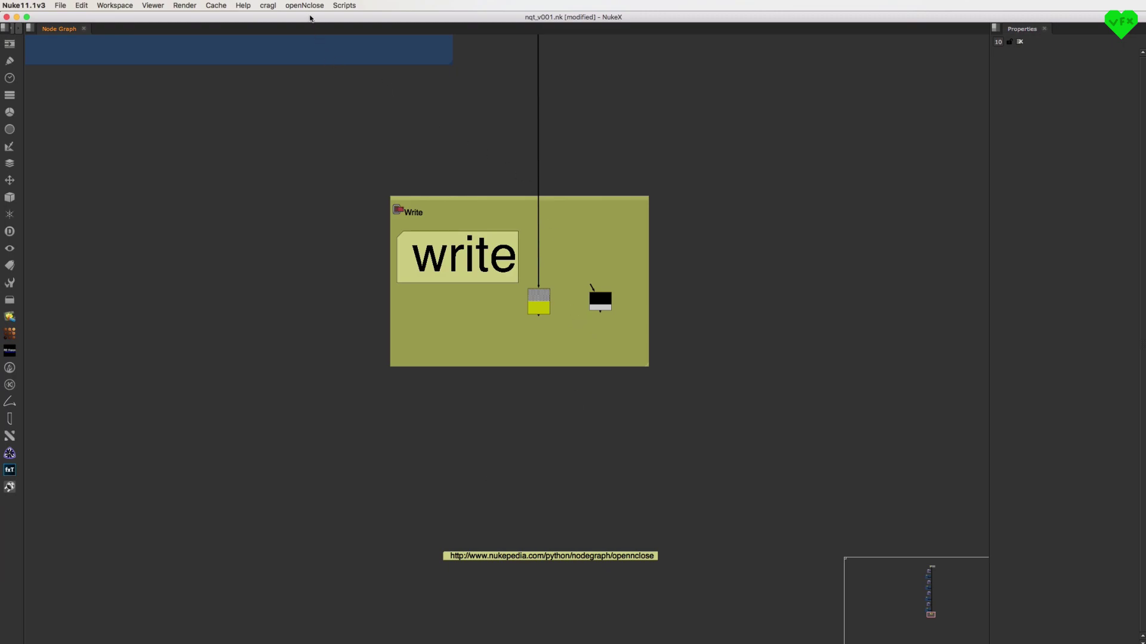
# Review the open and close commands that openNclose provides.
pyautogui.click(306, 6)
pyautogui.click(305, 5)
pyautogui.click(305, 5)
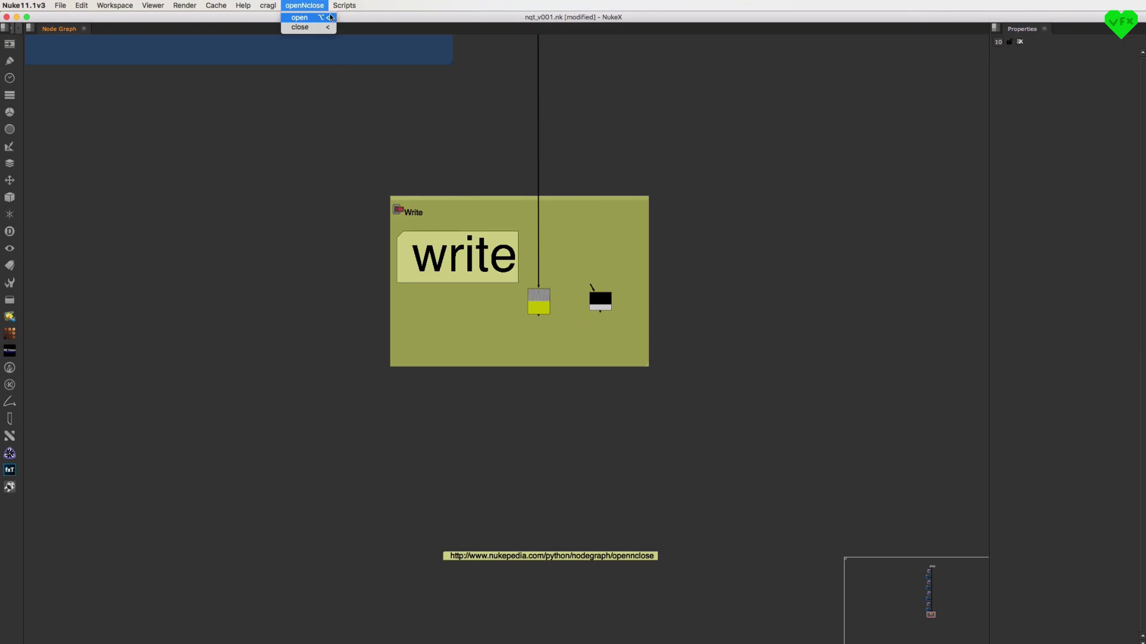
pyautogui.click(358, 140)
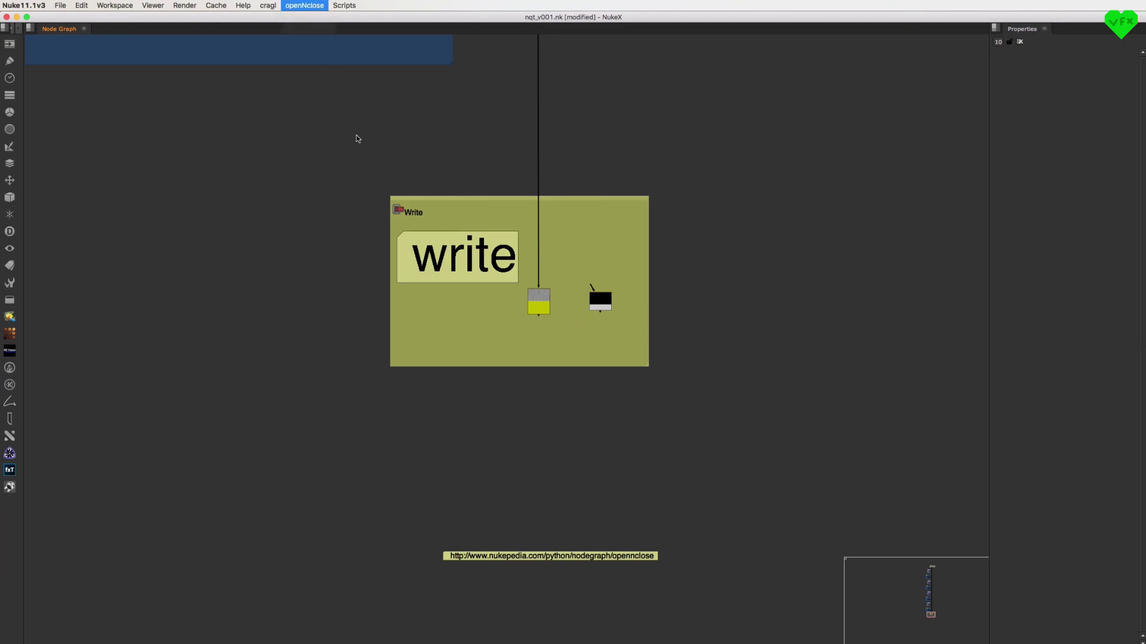
# Show the whole node graph and frame the write backdrop, switching between the overview and the close-up.
pyautogui.click(725, 272)
pyautogui.press('f')
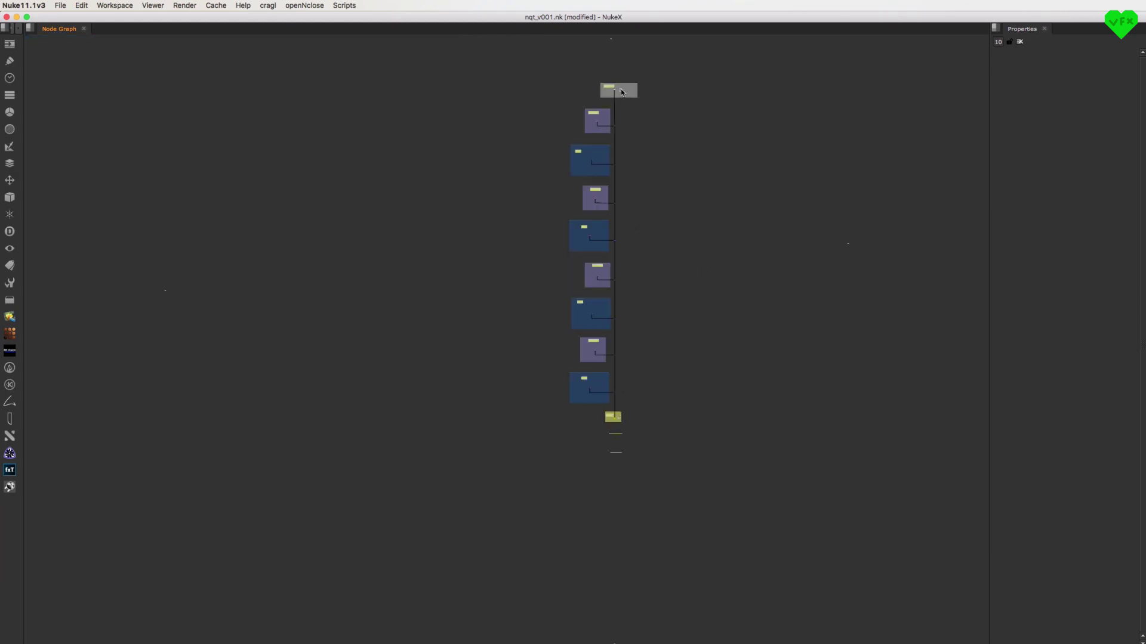
pyautogui.moveTo(637, 405); pyautogui.dragTo(585, 436)
pyautogui.press('f')
pyautogui.click(821, 232)
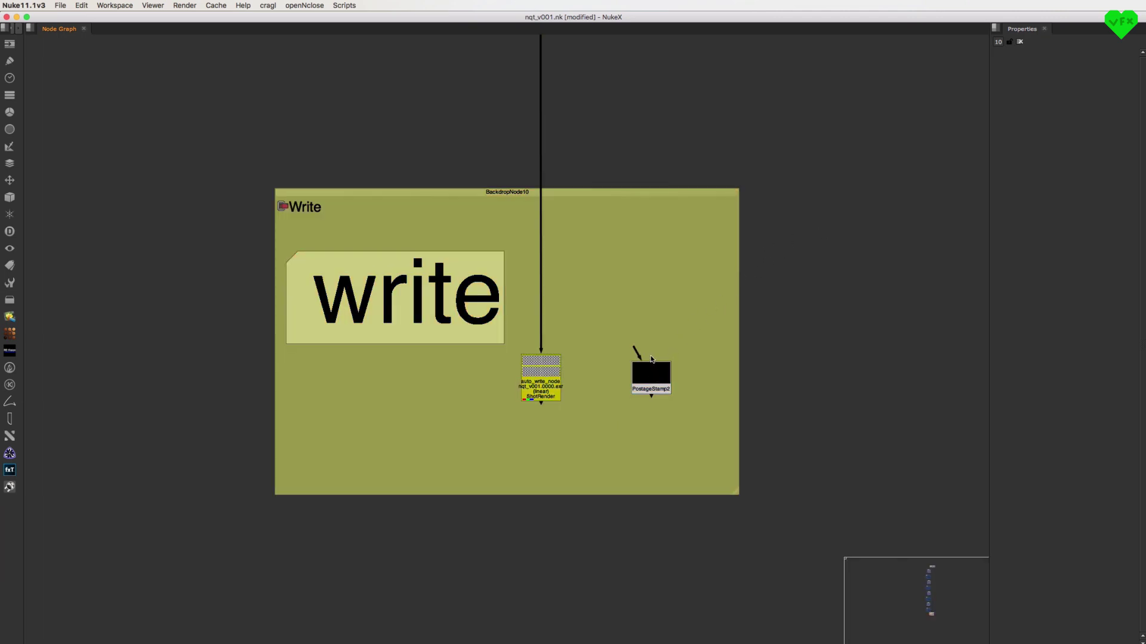
pyautogui.scroll(-10, 724, 230)
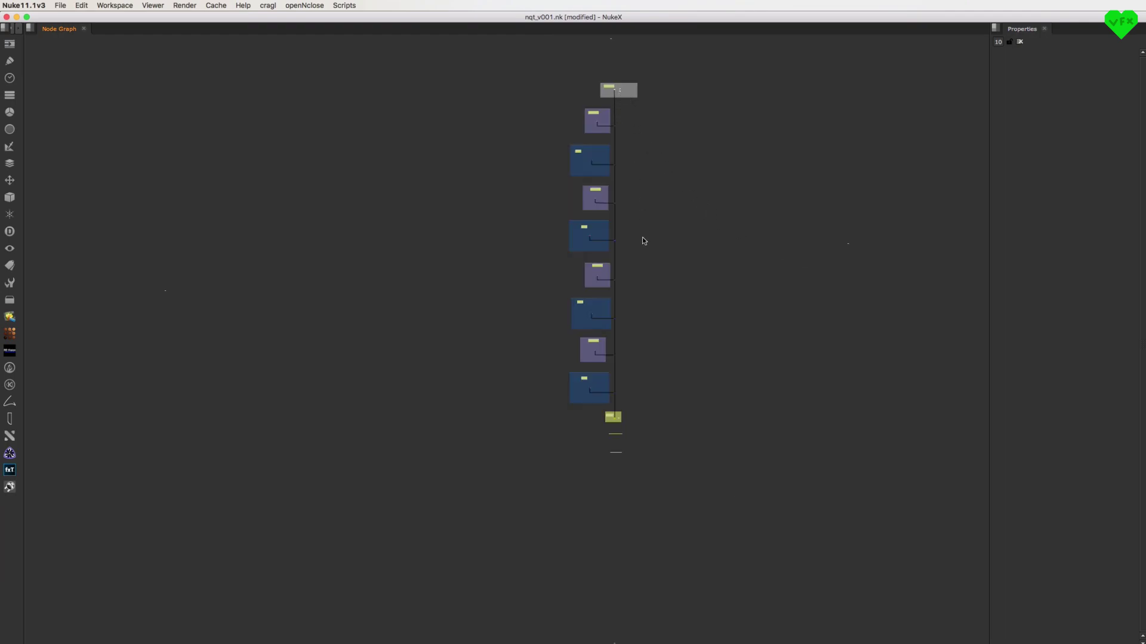
pyautogui.scroll(10, 614, 420)
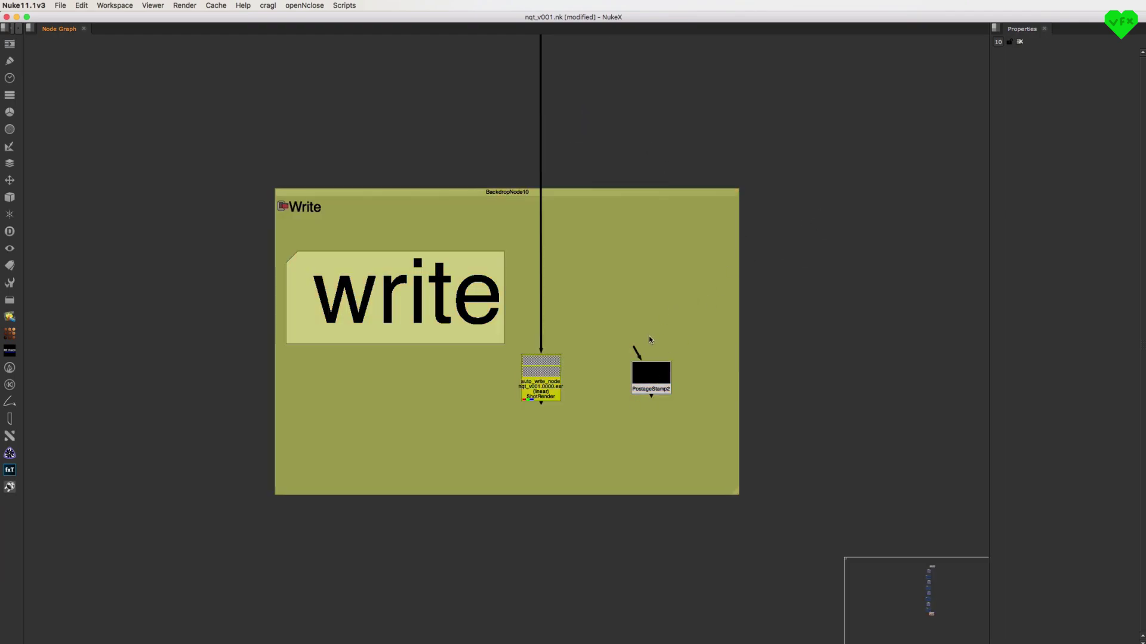
# Try to pull the PostageStamp2 node's input up the tree from inside the write backdrop.
pyautogui.moveTo(635, 347); pyautogui.dragTo(627, 42)
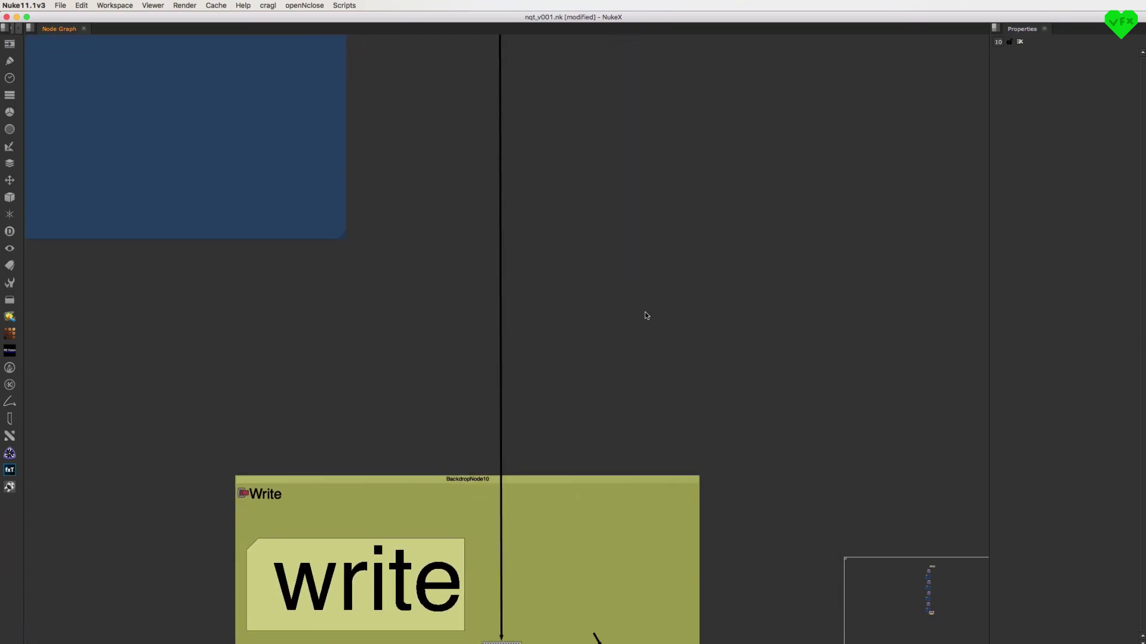
pyautogui.moveTo(644, 356); pyautogui.dragTo(676, 163, button='middle')
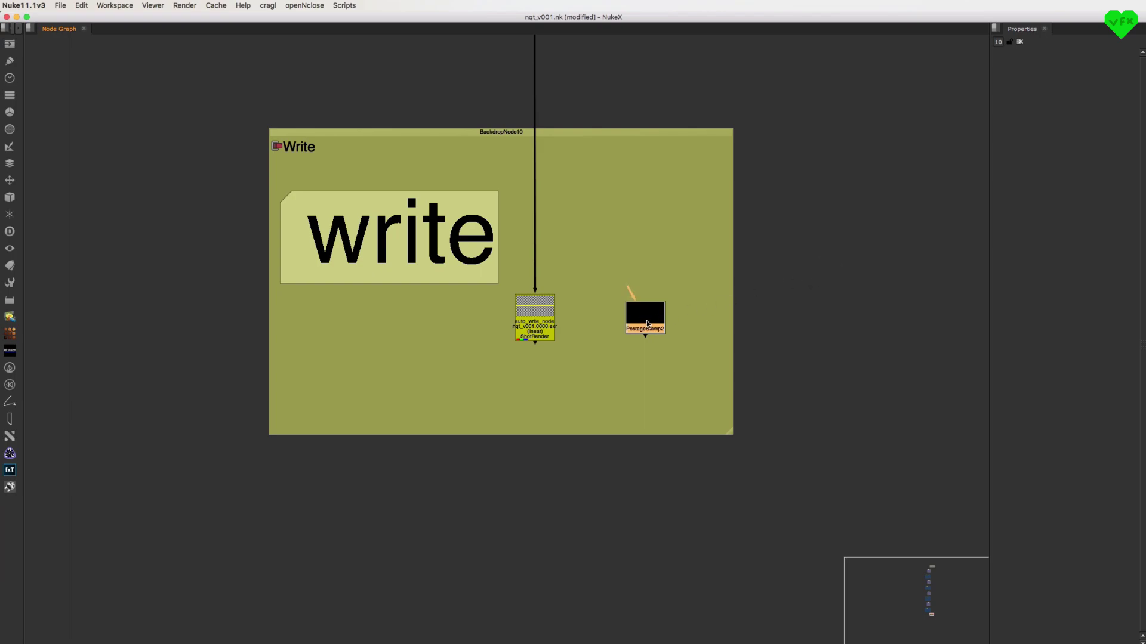
# Open the properties of PostageStamp2 in the write backdrop and of PostageStamp1 in the footage backdrop.
pyautogui.doubleClick(661, 307)
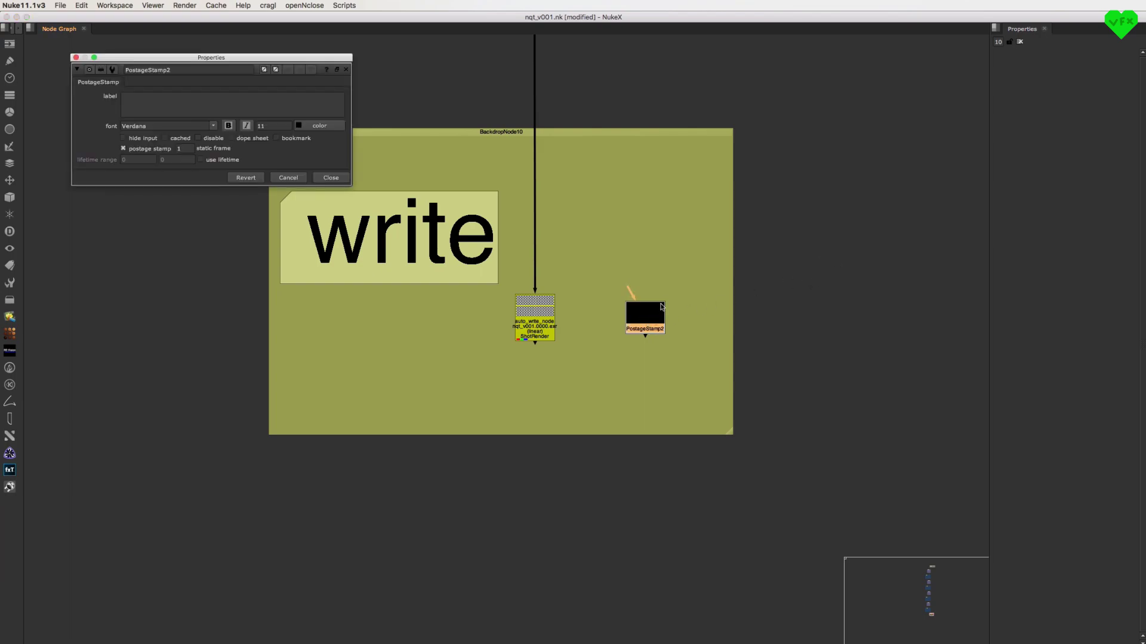
pyautogui.click(794, 241)
pyautogui.press('f')
pyautogui.moveTo(656, 68); pyautogui.dragTo(595, 111)
pyautogui.press('f')
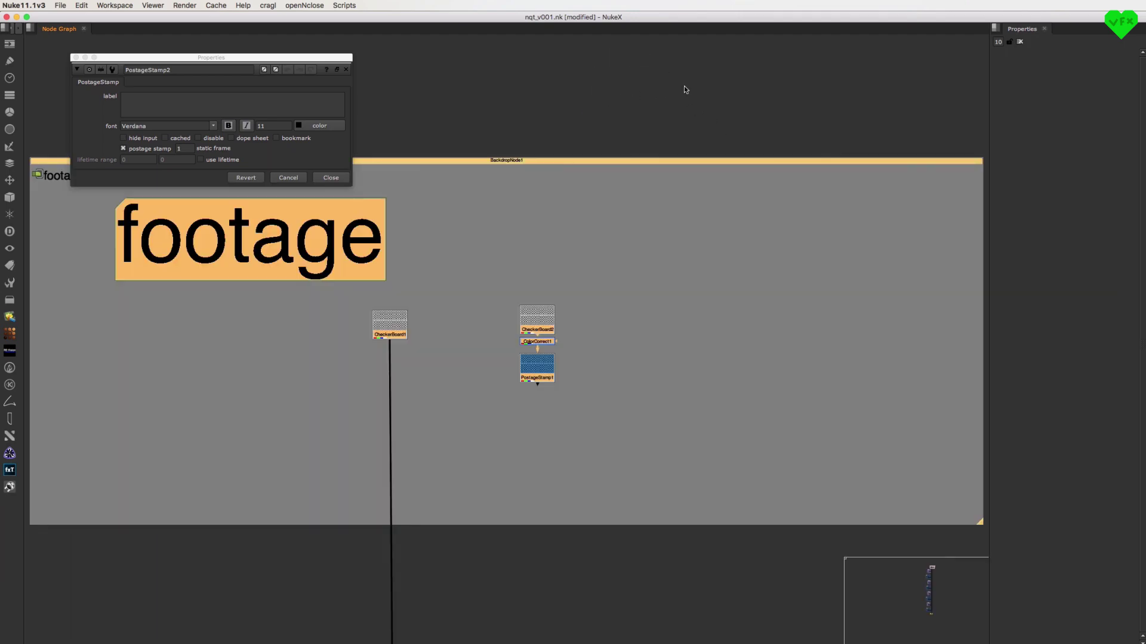
pyautogui.click(540, 341)
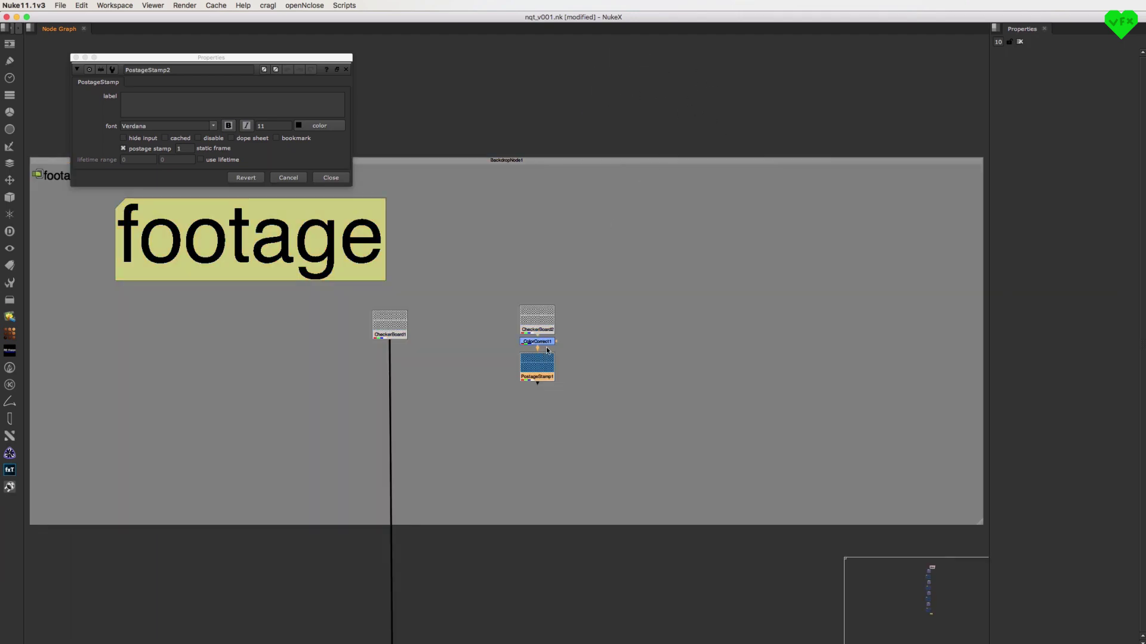
pyautogui.doubleClick(545, 356)
# Connect the PostageStamp2 node's input to PostageStamp1 and close all open properties together.
pyautogui.click(330, 159)
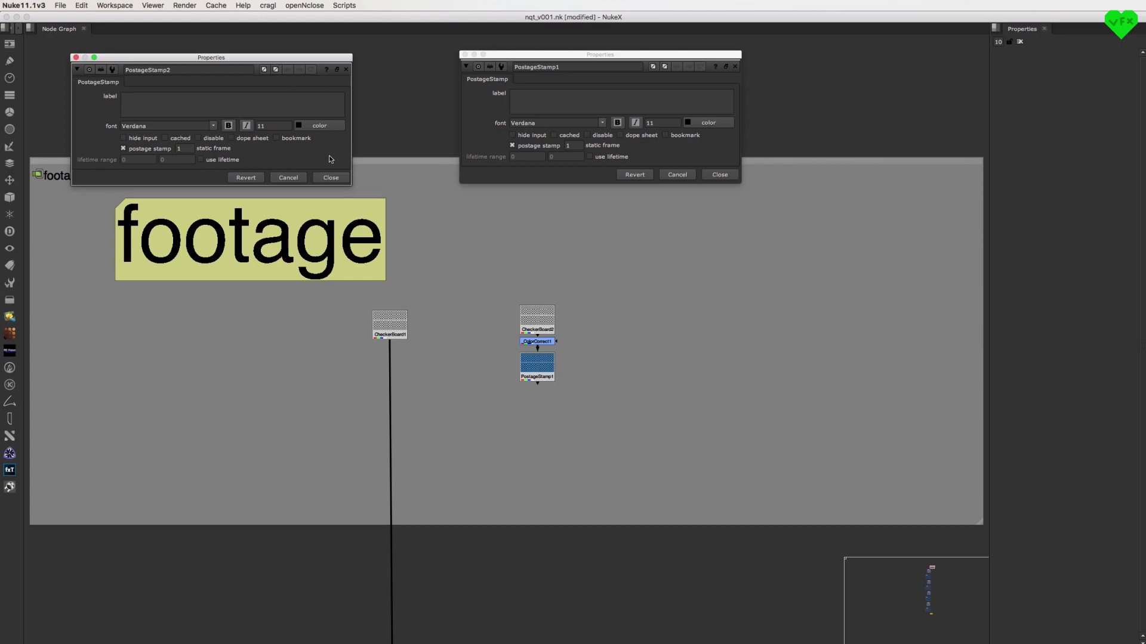
pyautogui.click(481, 117)
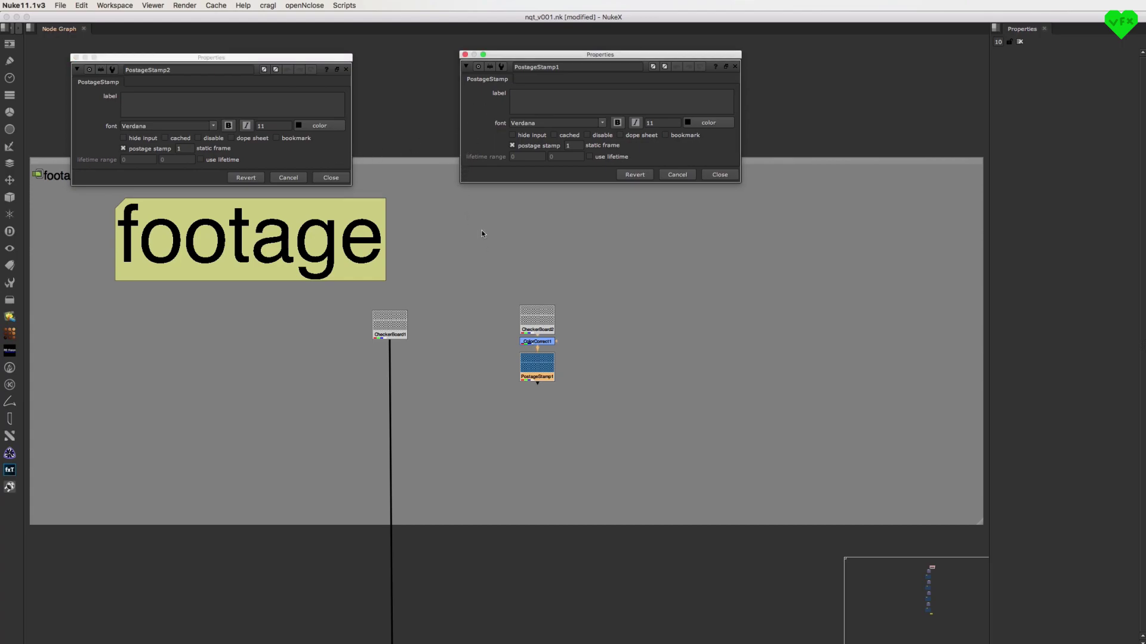
pyautogui.press('1')
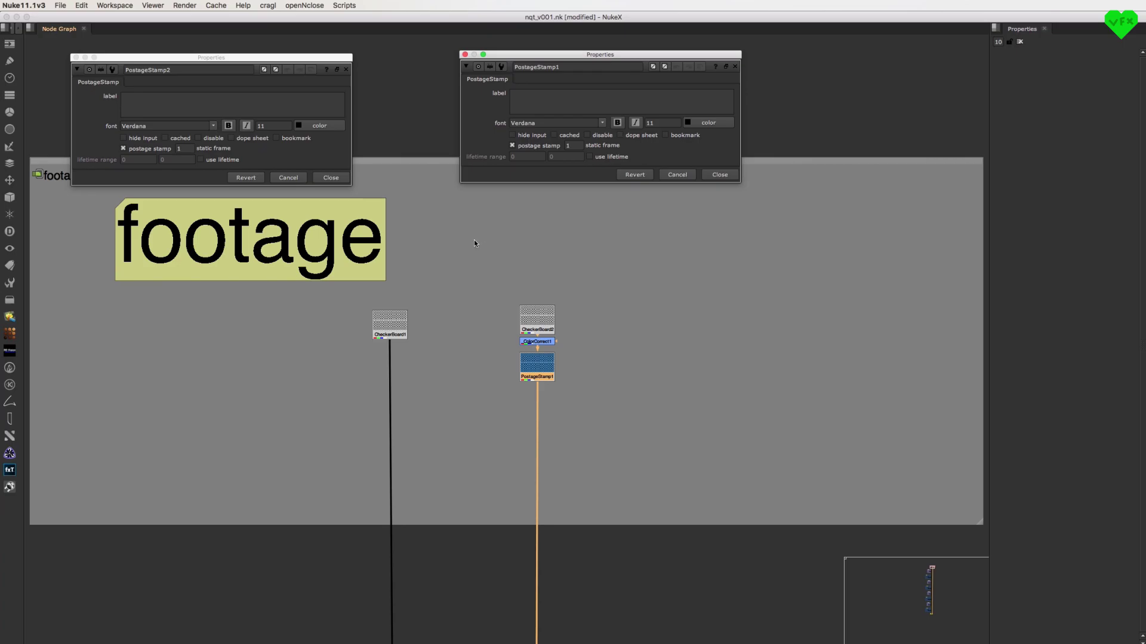
pyautogui.hotkey('ctrl', 'shift', 'a')
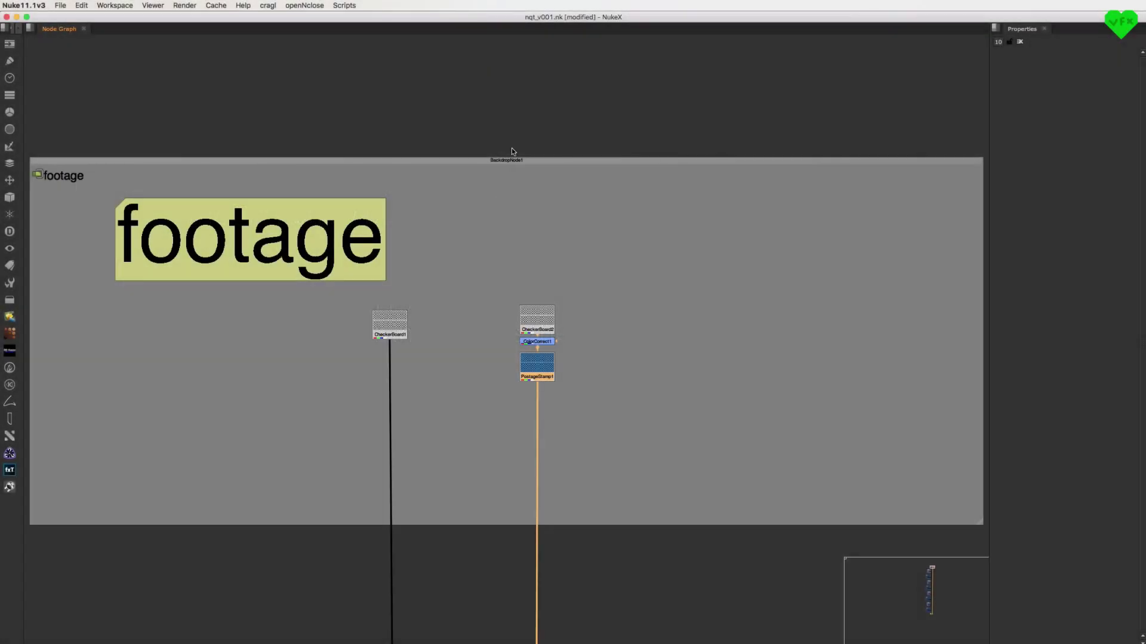
# Select the nodes in the write backdrop, hide their input connections, and clear the selection.
pyautogui.click(522, 141)
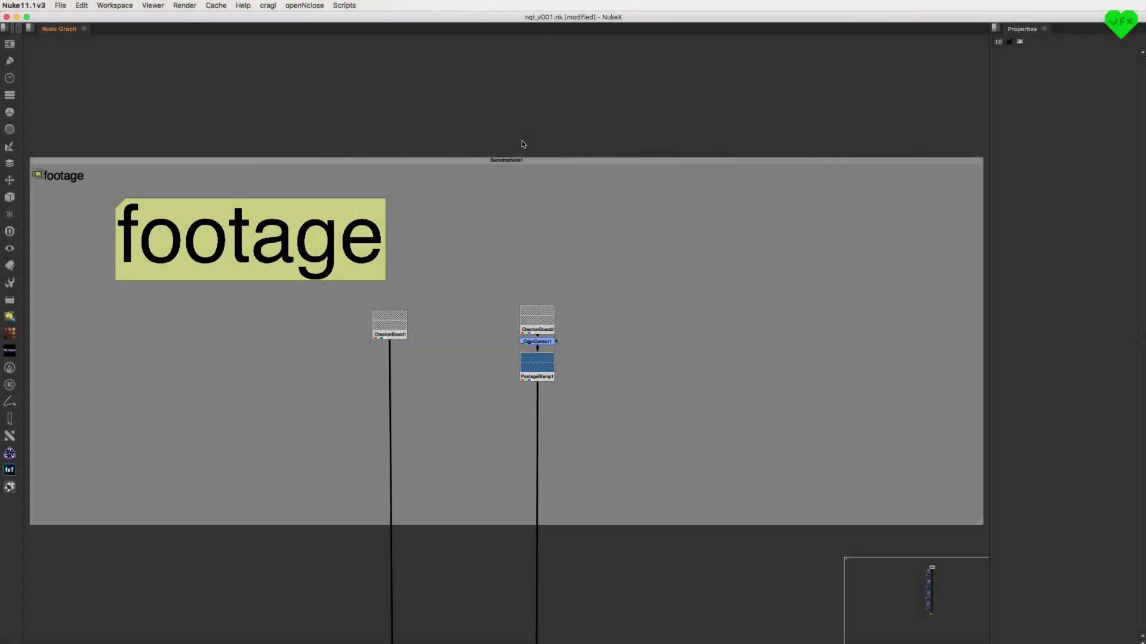
pyautogui.press('f')
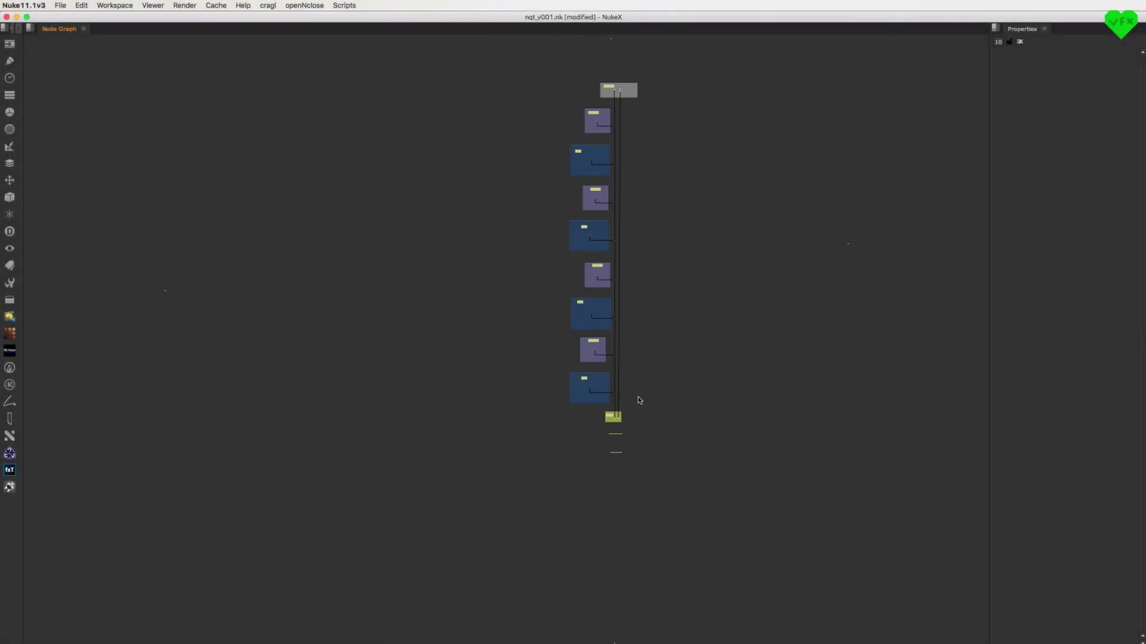
pyautogui.moveTo(627, 402); pyautogui.dragTo(586, 435)
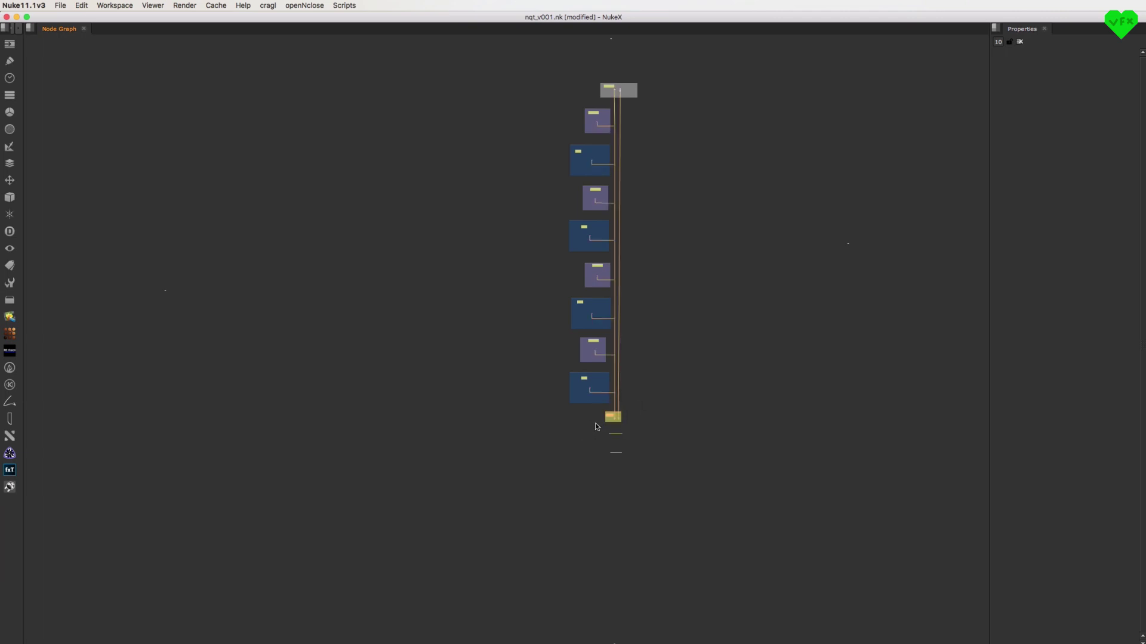
pyautogui.press('Return')
pyautogui.scroll(4, 637, 417)
pyautogui.scroll(-3, 652, 396)
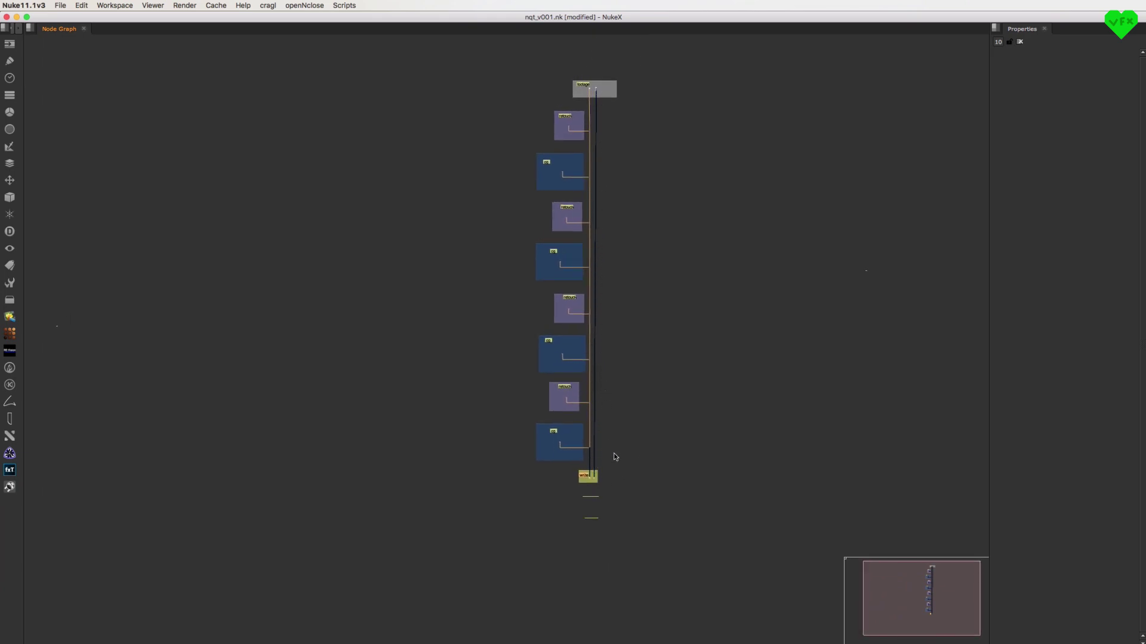
pyautogui.click(633, 479)
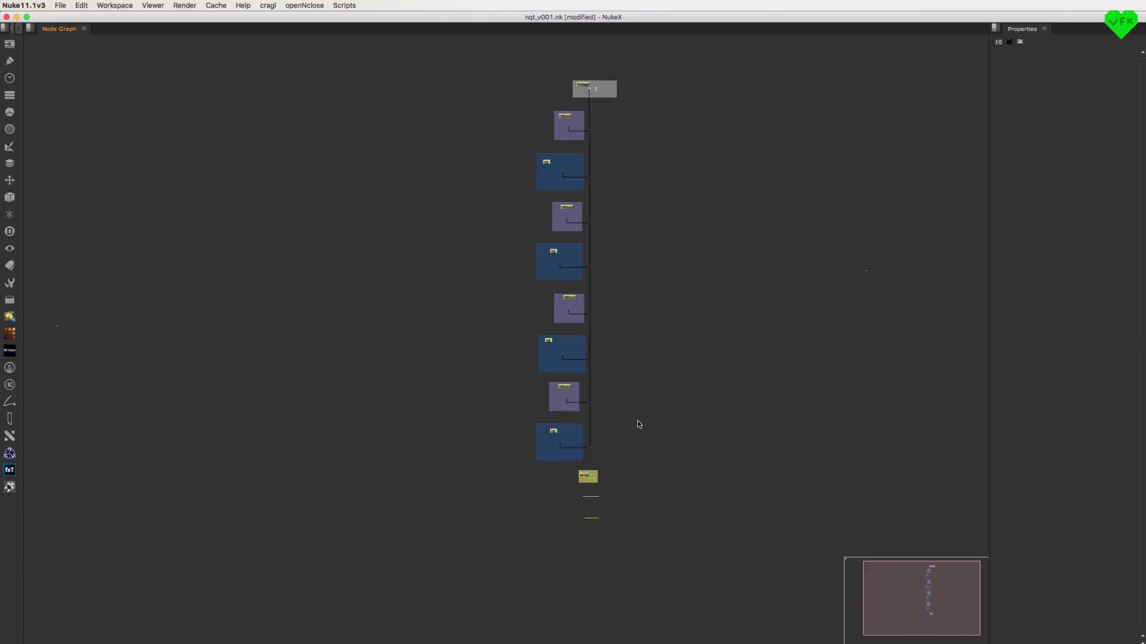
# Frame the note with the Nukepedia w_hotbox link below the write backdrop.
pyautogui.moveTo(659, 404); pyautogui.dragTo(681, 402, button='middle')
pyautogui.moveTo(584, 533); pyautogui.dragTo(634, 501)
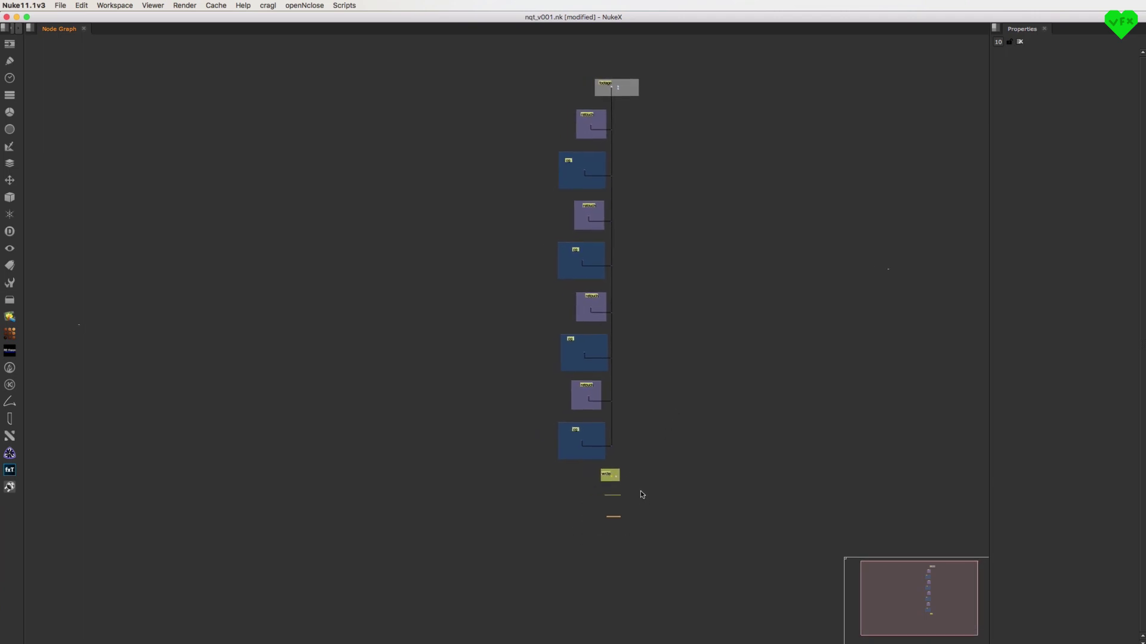
pyautogui.press('f')
pyautogui.moveTo(630, 448); pyautogui.dragTo(640, 520, button='middle')
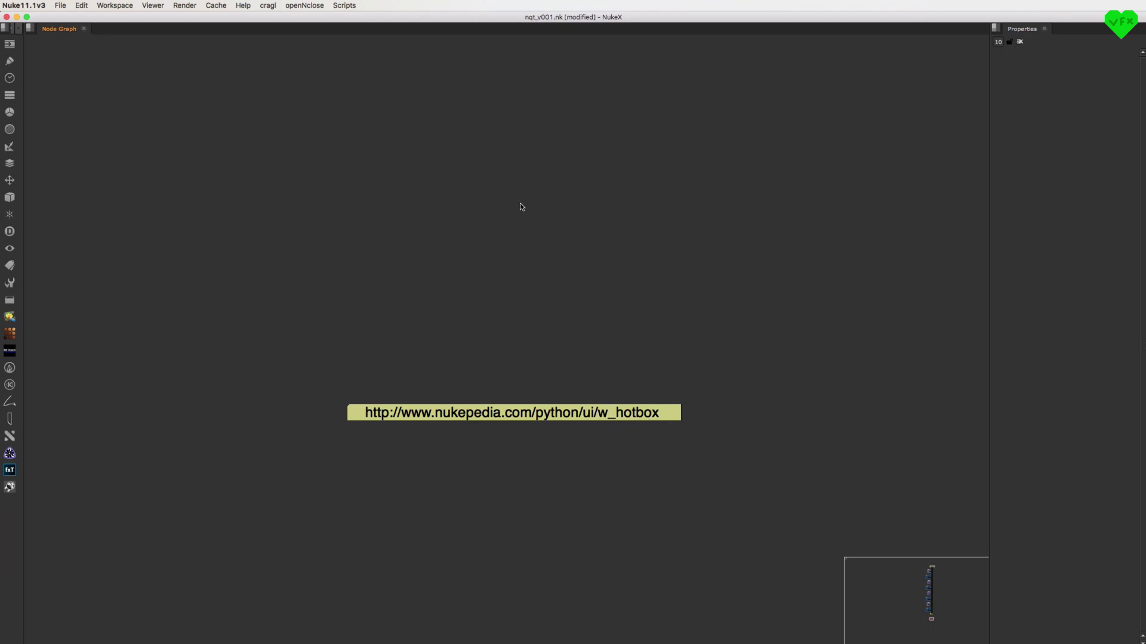
# Try the auto write node command in W_hotbox, and return to the overview of the whole node graph.
pyautogui.press('`')
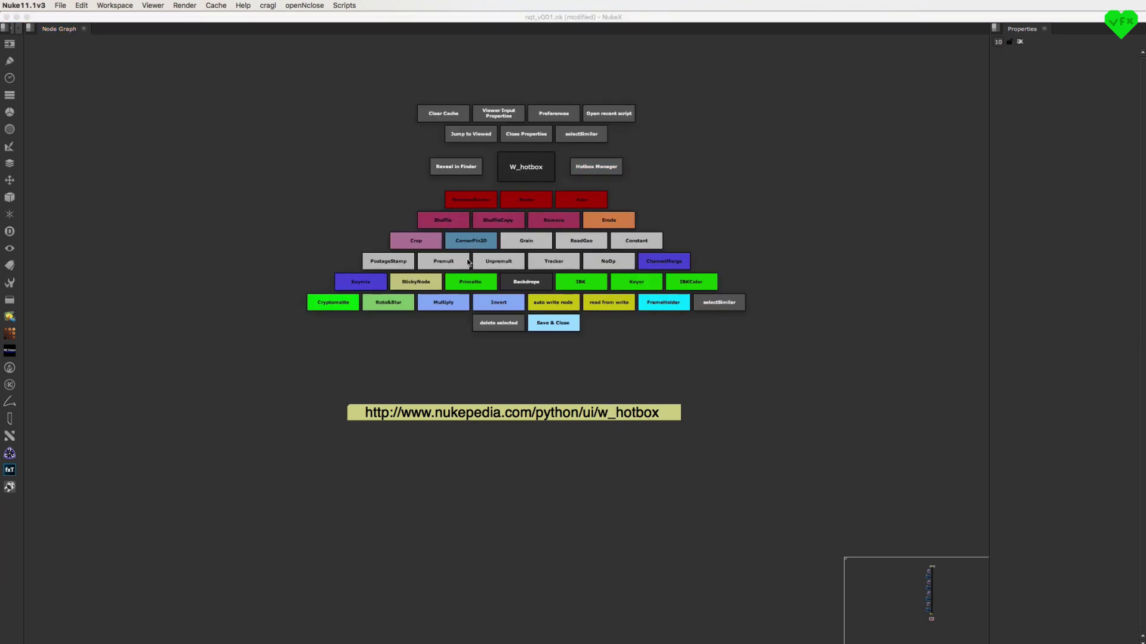
pyautogui.click(539, 304)
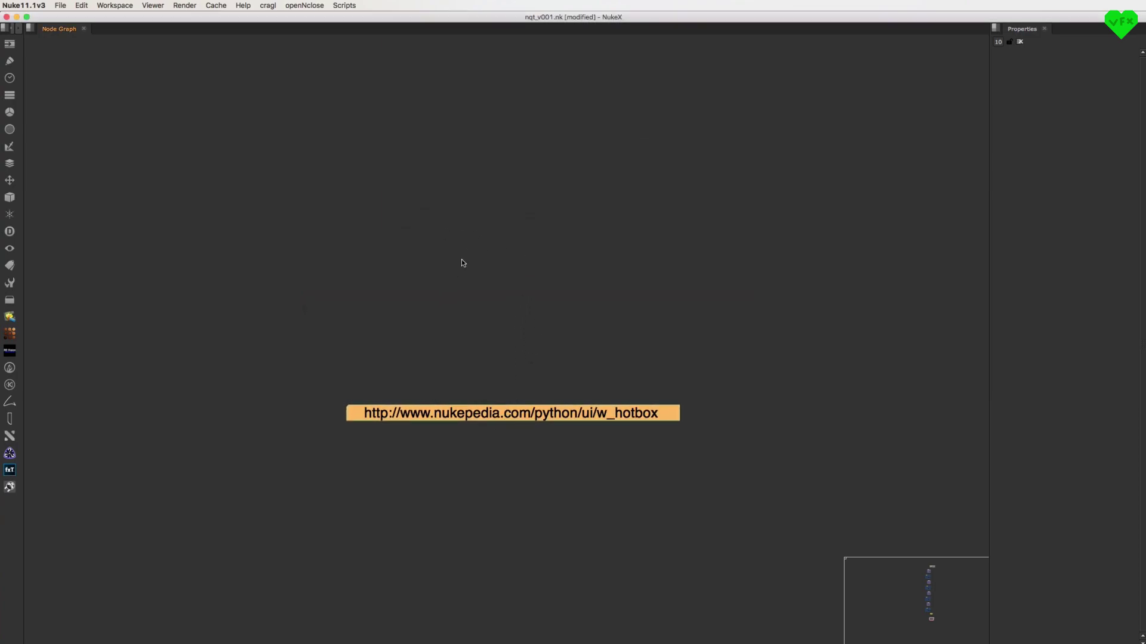
pyautogui.press('f')
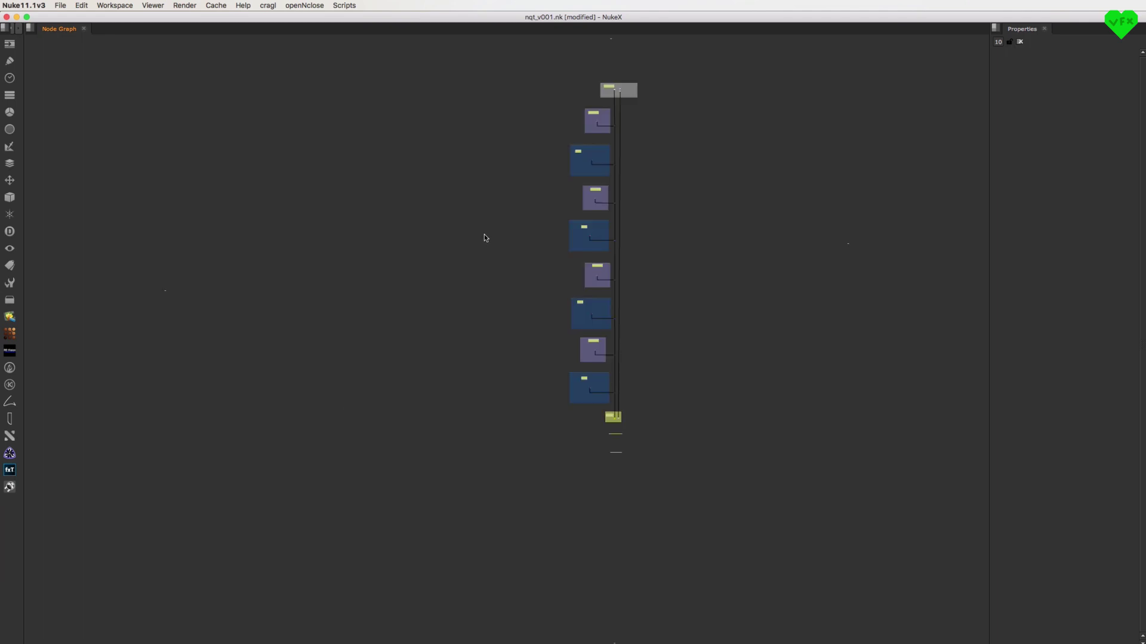